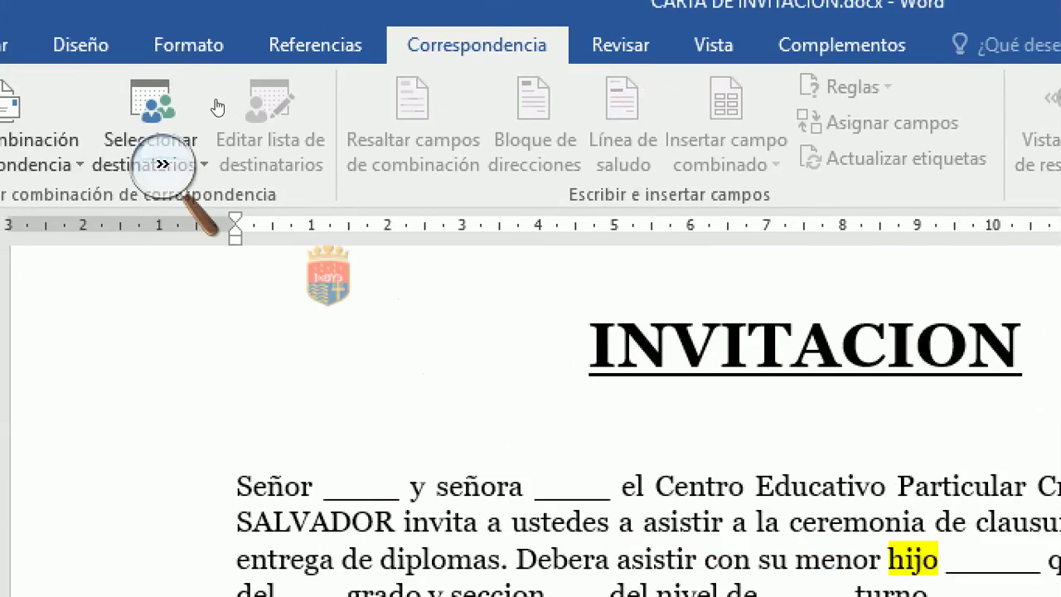
# - Start the step-by-step mail merge wizard for the invitation letter and advance to the recipient selection stage
pyautogui.click(217, 105)
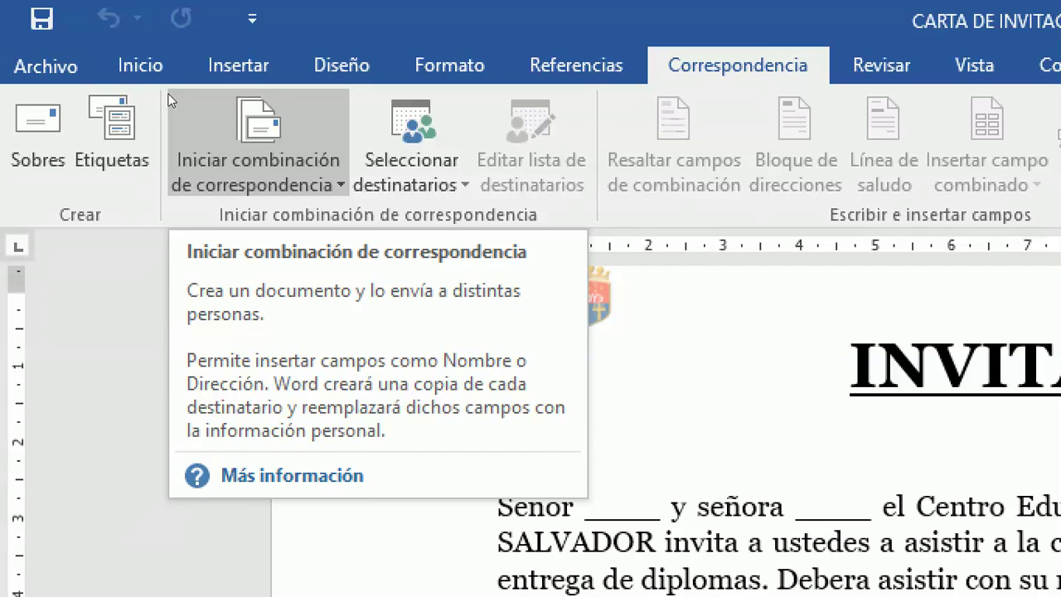
pyautogui.click(169, 100)
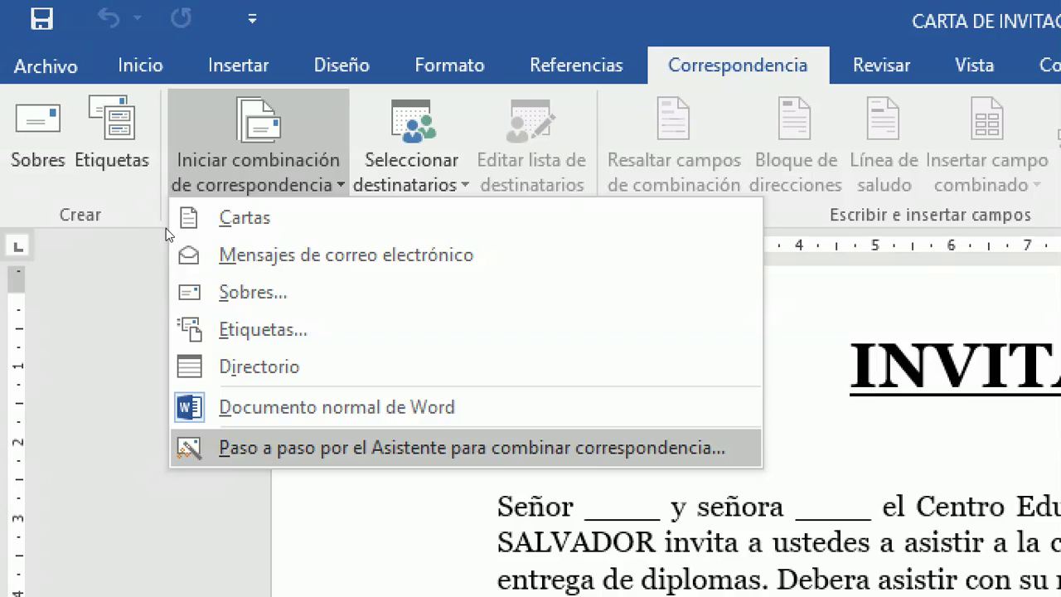
pyautogui.press('Return')
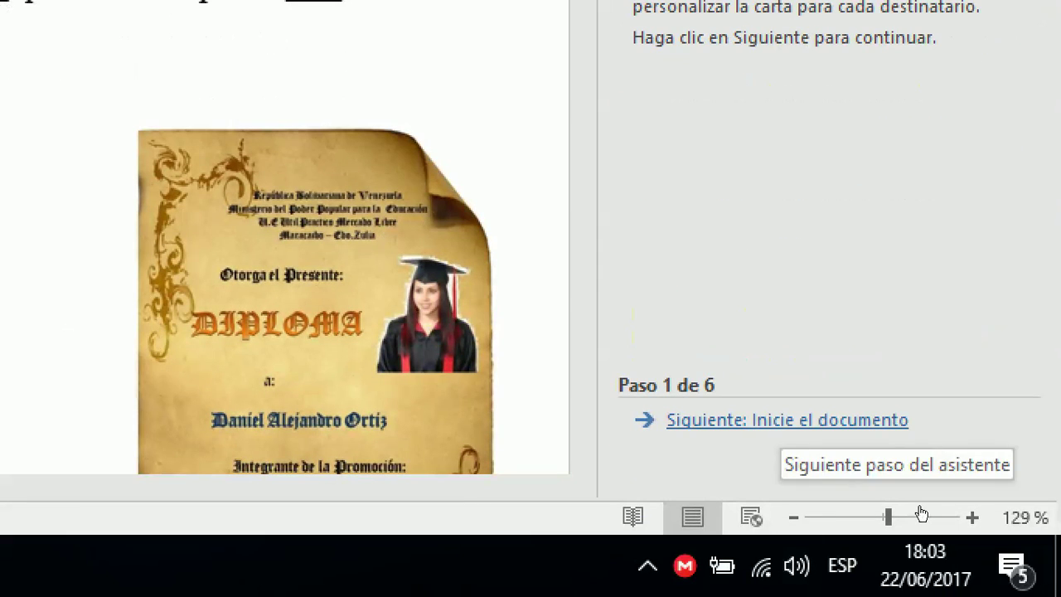
pyautogui.click(870, 419)
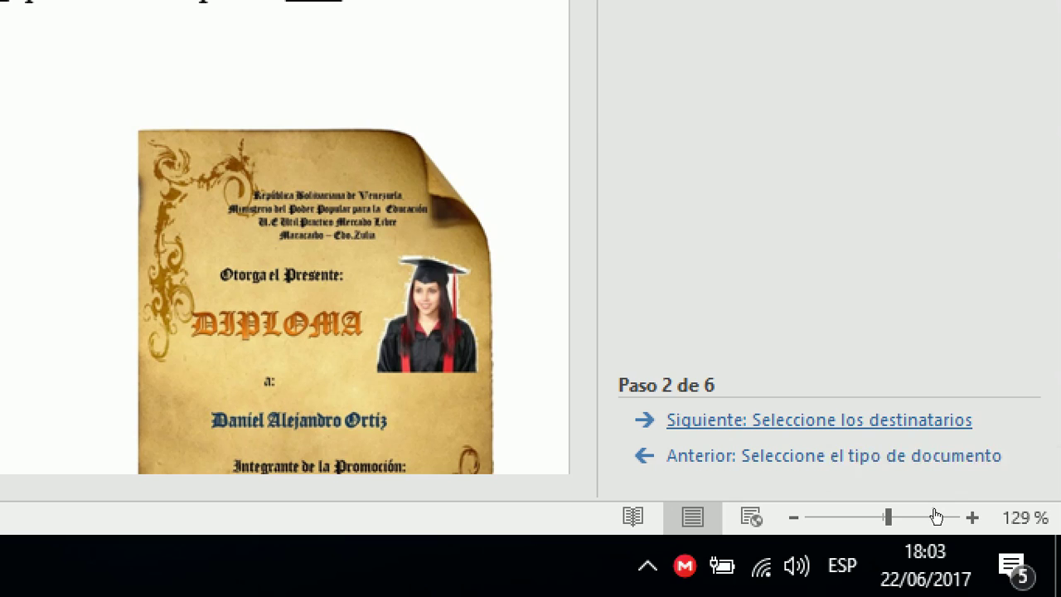
pyautogui.click(936, 419)
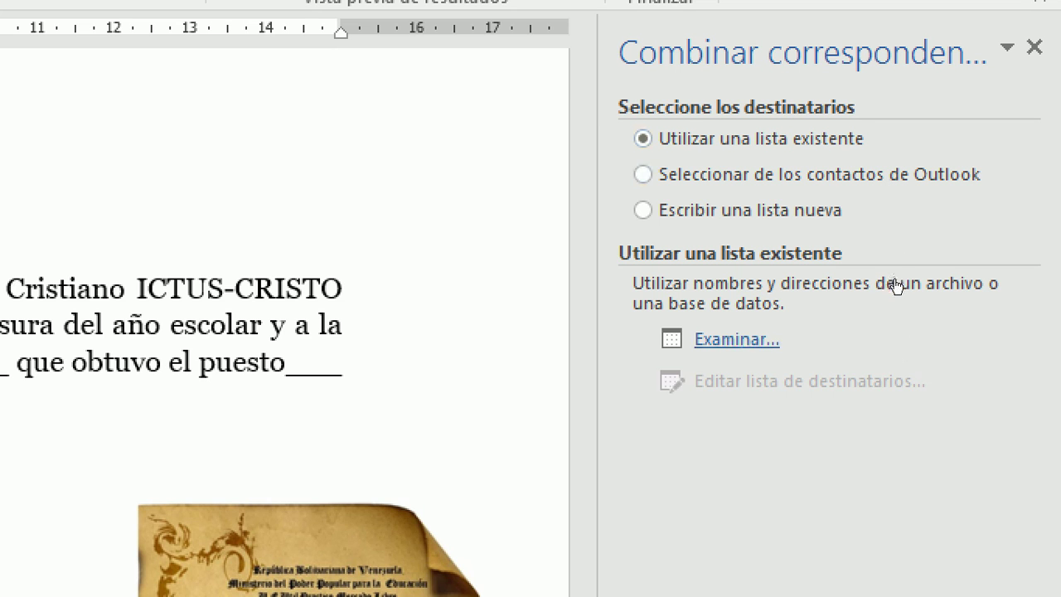
# - Load BASE DE DATOS DE COLEGIO.xlsx from the CARTA DE INVITACION - SOLO DATOS folder as the existing recipient list
pyautogui.click(736, 338)
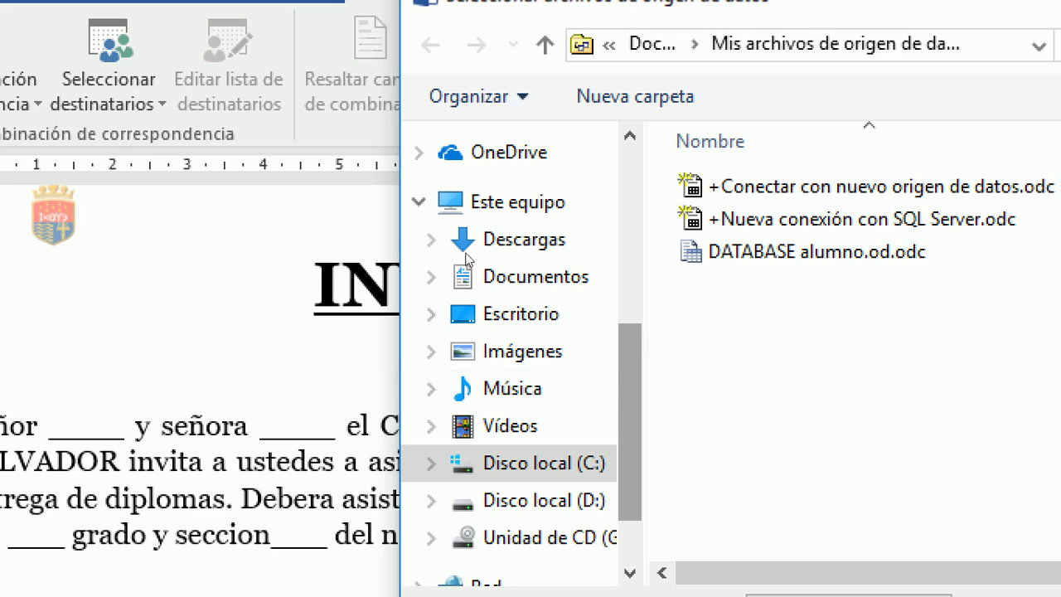
pyautogui.click(506, 313)
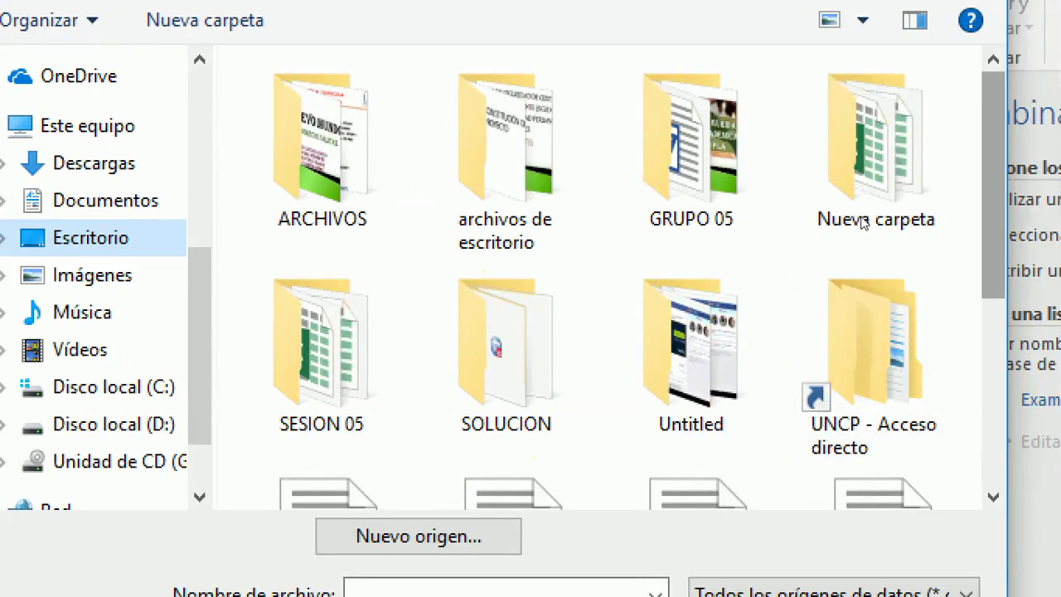
pyautogui.scroll(-5, 866, 273)
pyautogui.scroll(5, 861, 323)
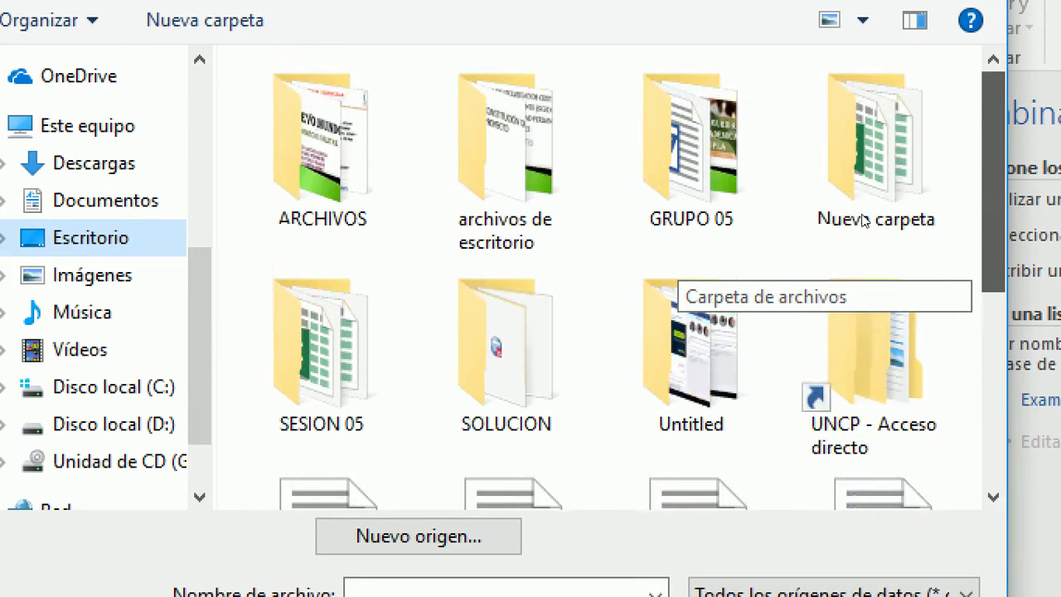
pyautogui.doubleClick(870, 348)
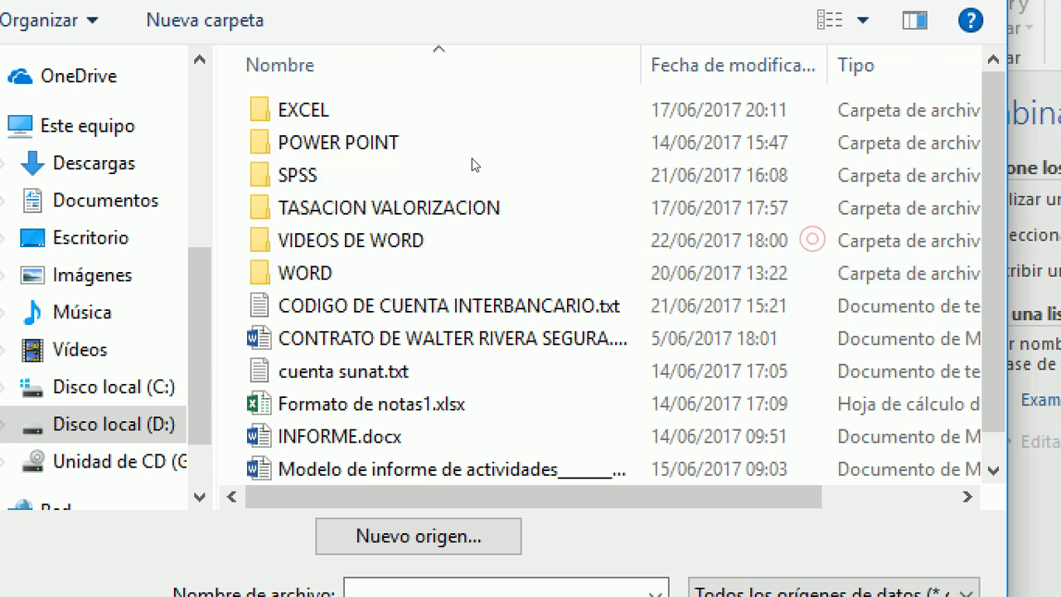
pyautogui.press('Return')
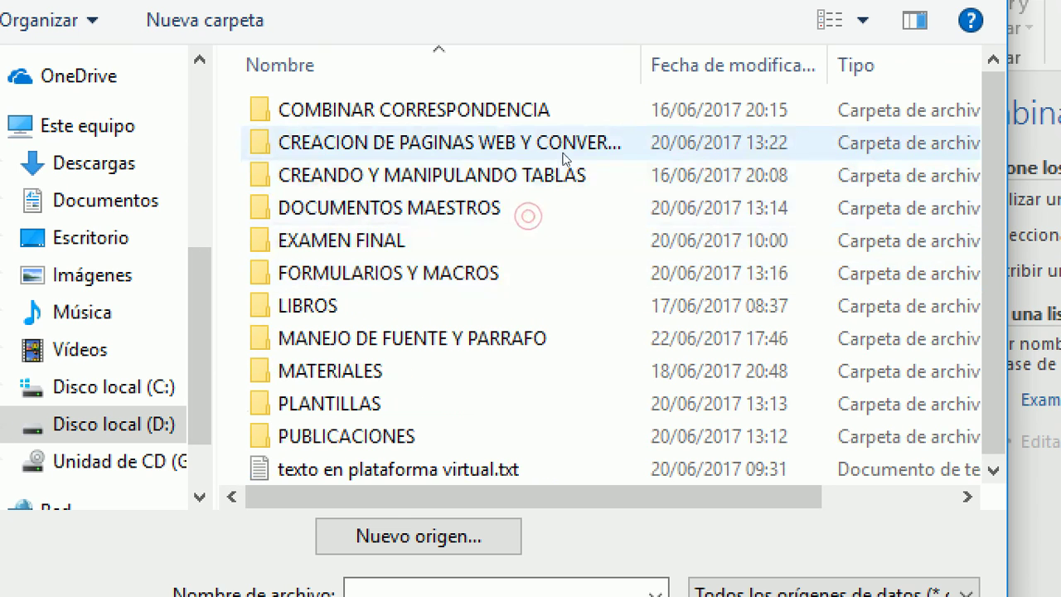
pyautogui.press('Return')
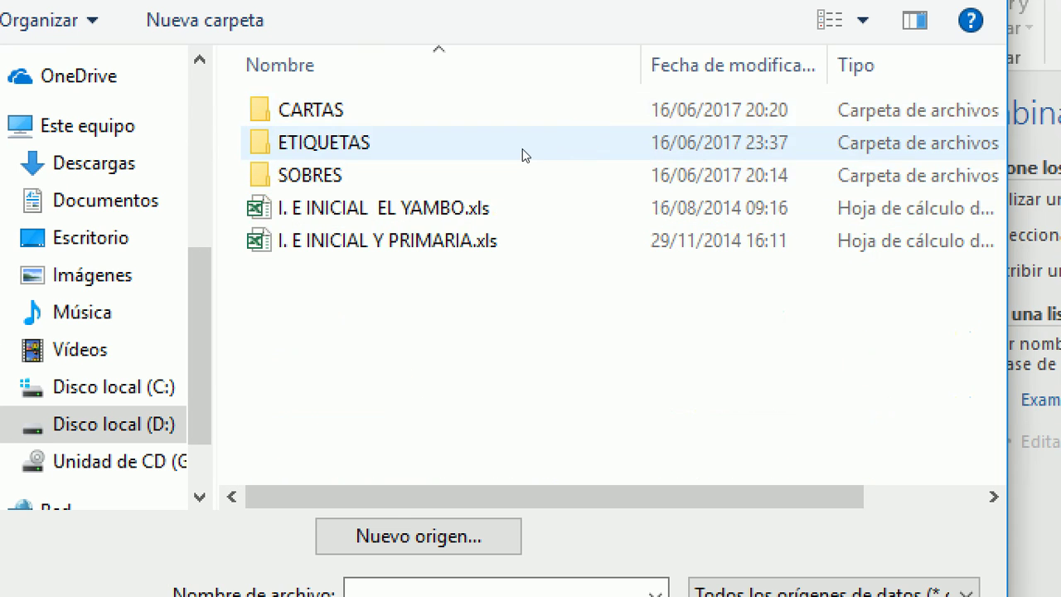
pyautogui.press('Return')
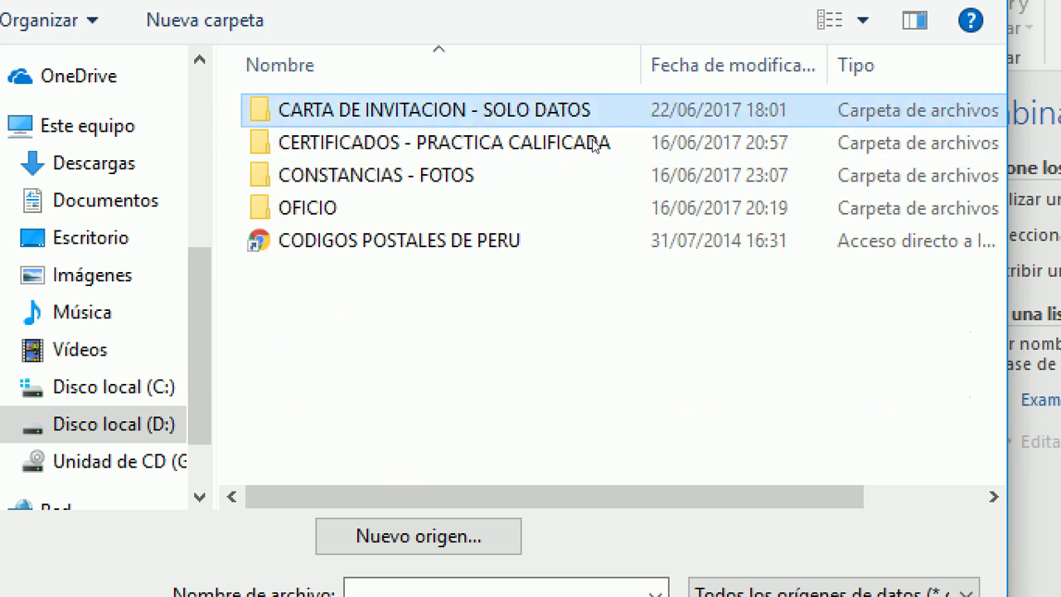
pyautogui.press('Return')
pyautogui.press('Down')
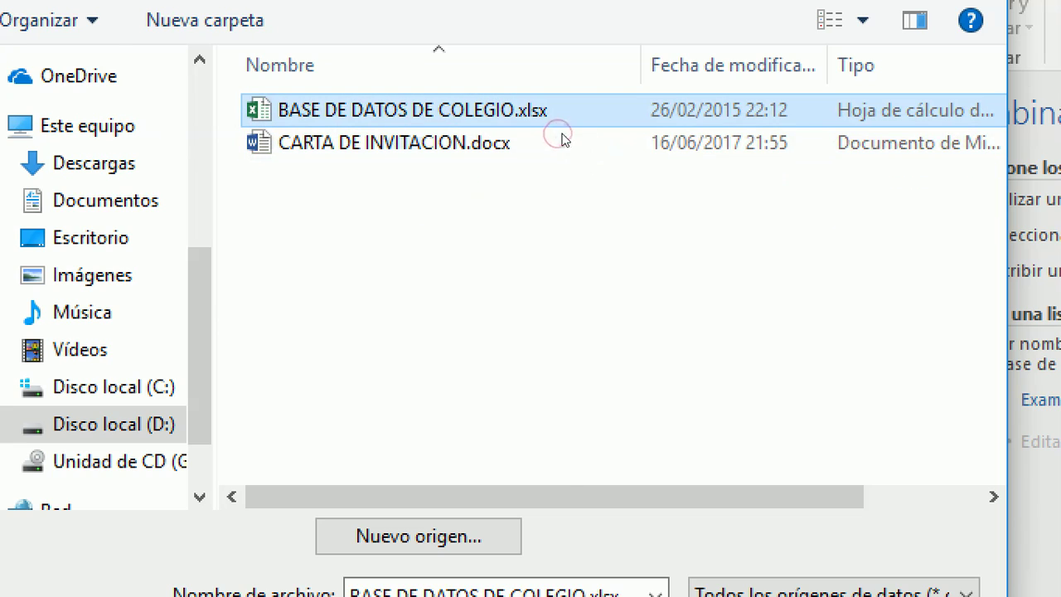
pyautogui.press('Return')
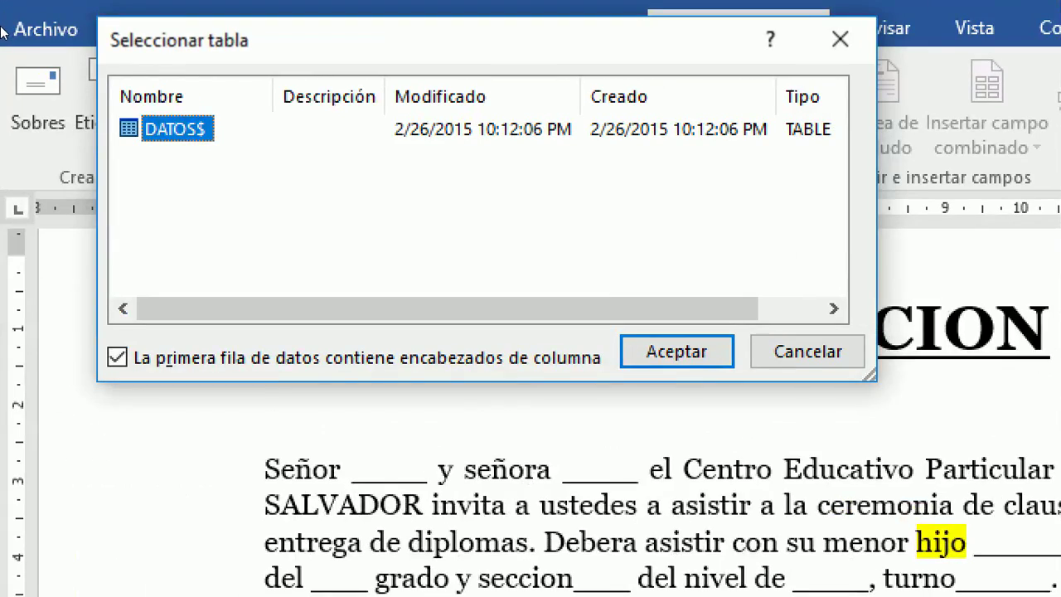
# - Accept the DATOS$ table with its first row as column headers and look through the loaded recipients
pyautogui.moveTo(135, 35); pyautogui.dragTo(247, 152)
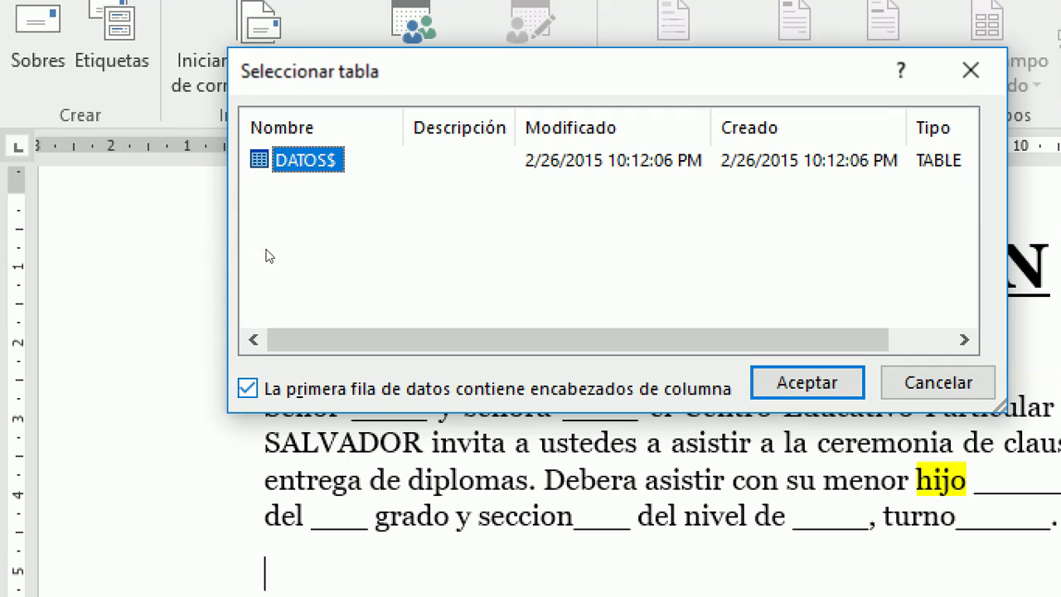
pyautogui.click(806, 382)
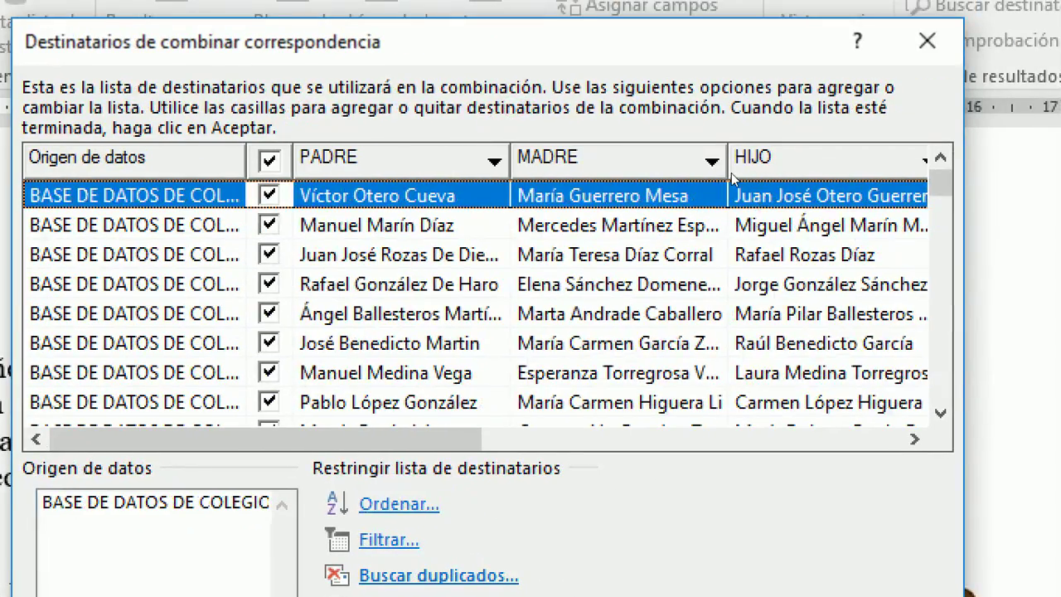
pyautogui.scroll(-5, 839, 226)
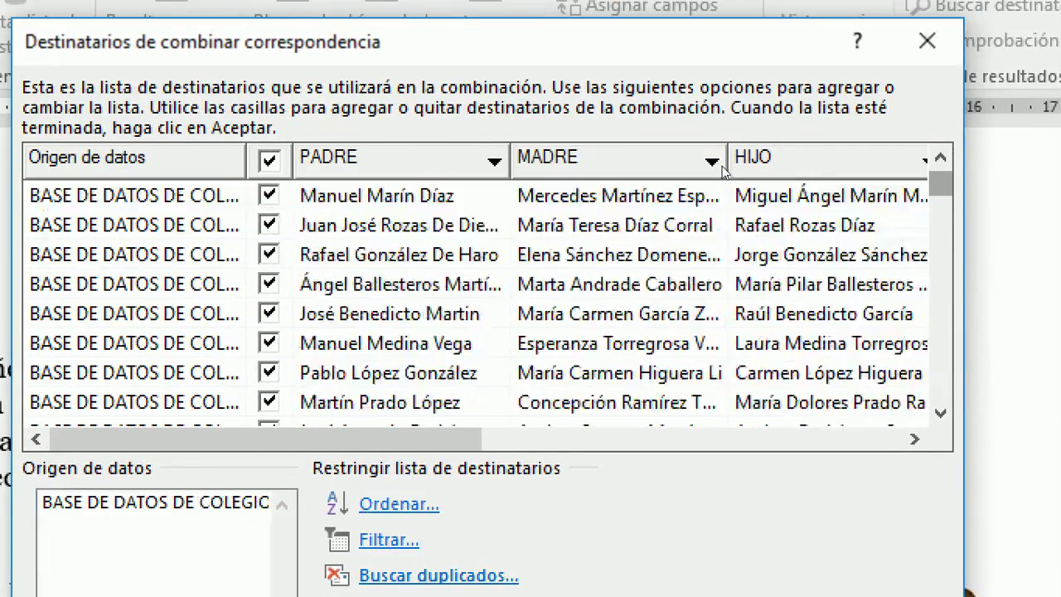
pyautogui.scroll(5, 721, 249)
pyautogui.click(723, 197)
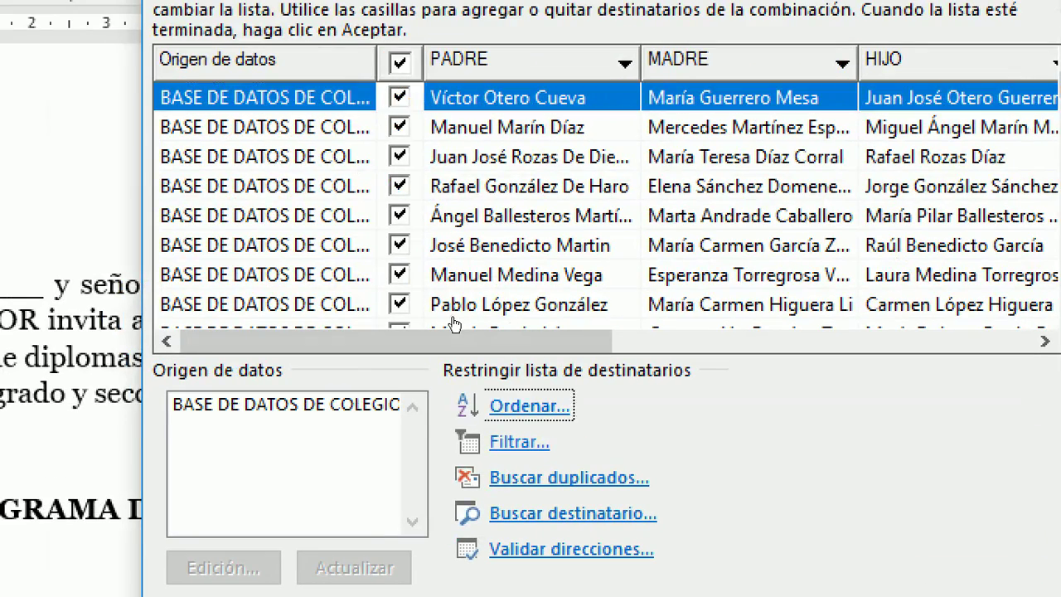
# - Open the recipient sorting options and set the first sort field to HIJO in ascending order
pyautogui.click(528, 406)
pyautogui.moveTo(430, 13); pyautogui.dragTo(404, 65)
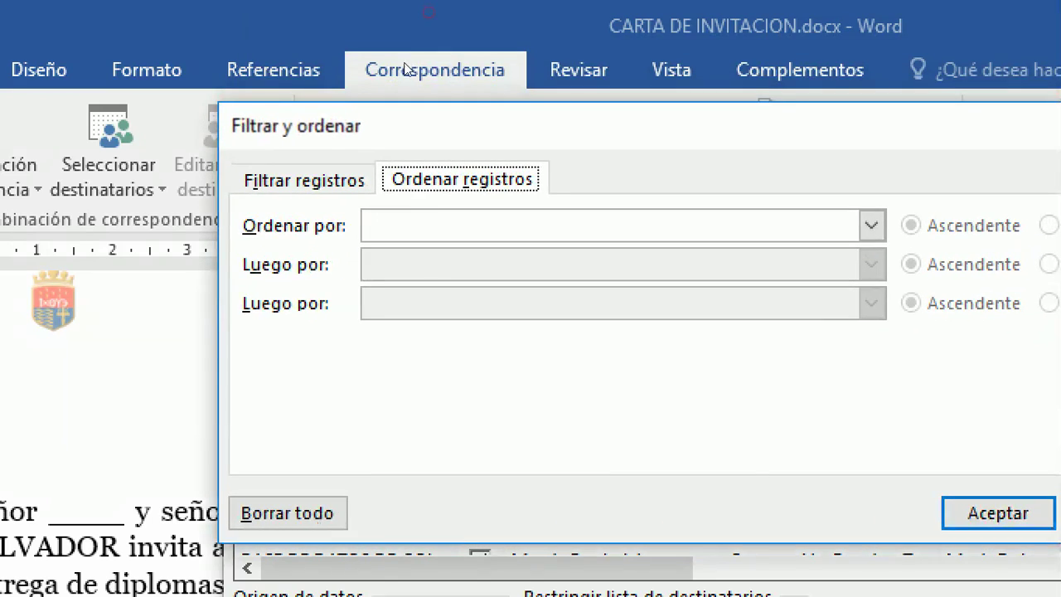
pyautogui.click(840, 226)
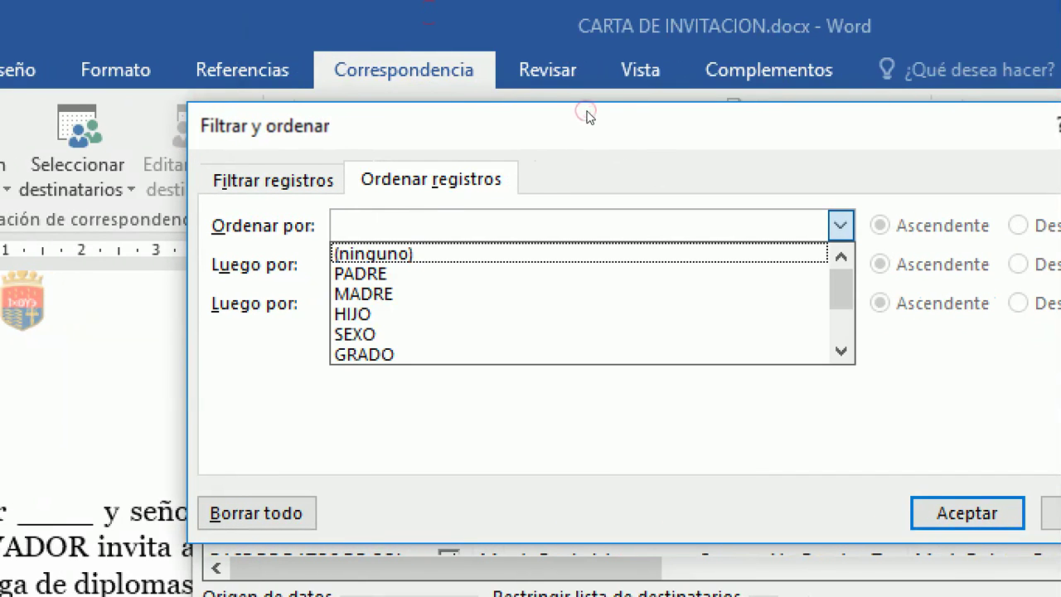
pyautogui.click(361, 274)
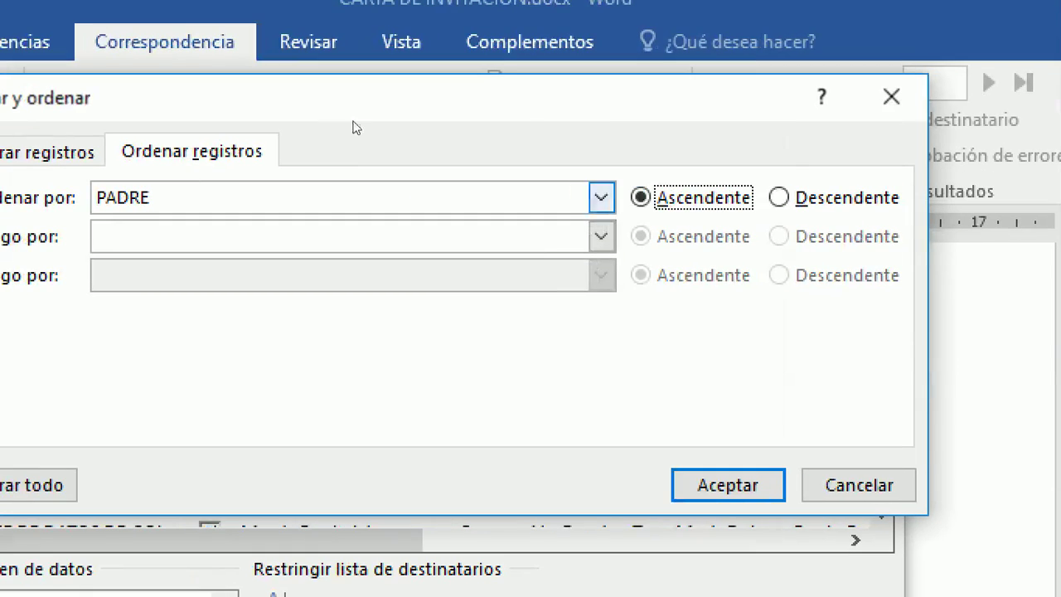
pyautogui.click(428, 203)
pyautogui.click(601, 197)
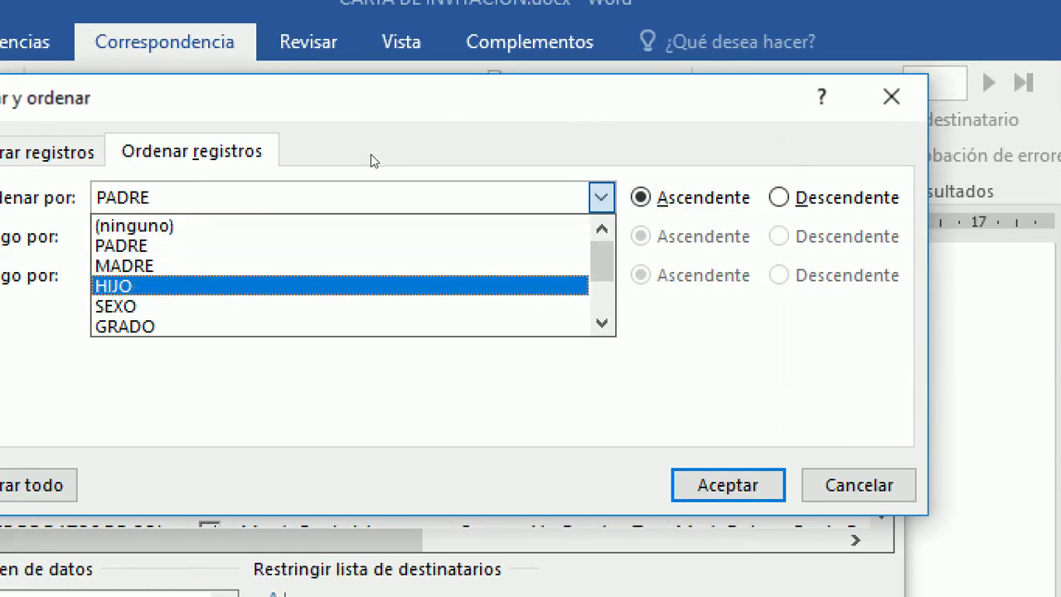
pyautogui.click(114, 286)
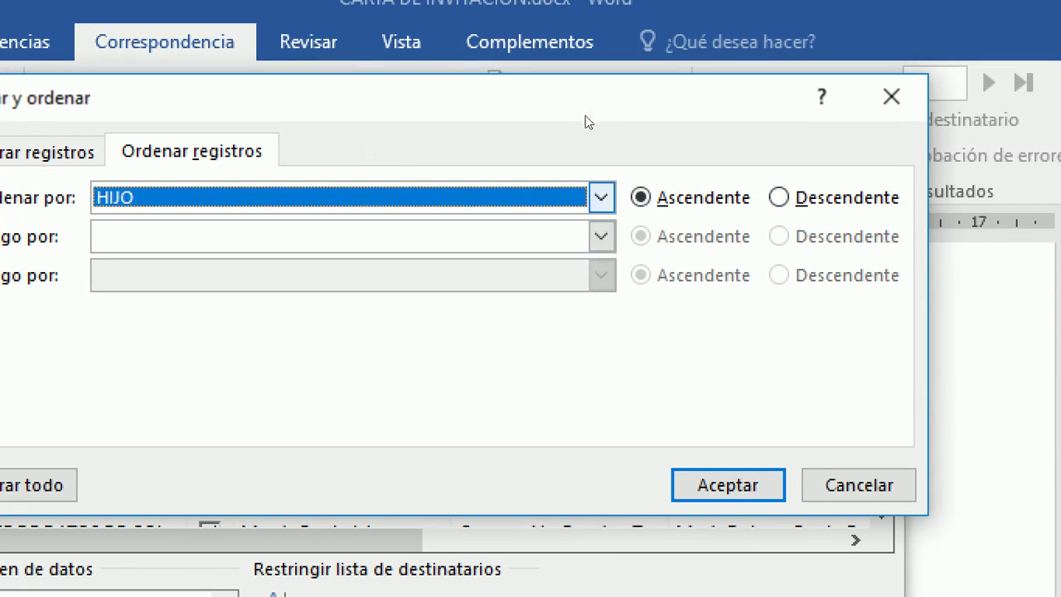
# - Try ORDEN DE MERITO as the first sort field for the recipients
pyautogui.click(600, 197)
pyautogui.moveTo(602, 267); pyautogui.dragTo(602, 290)
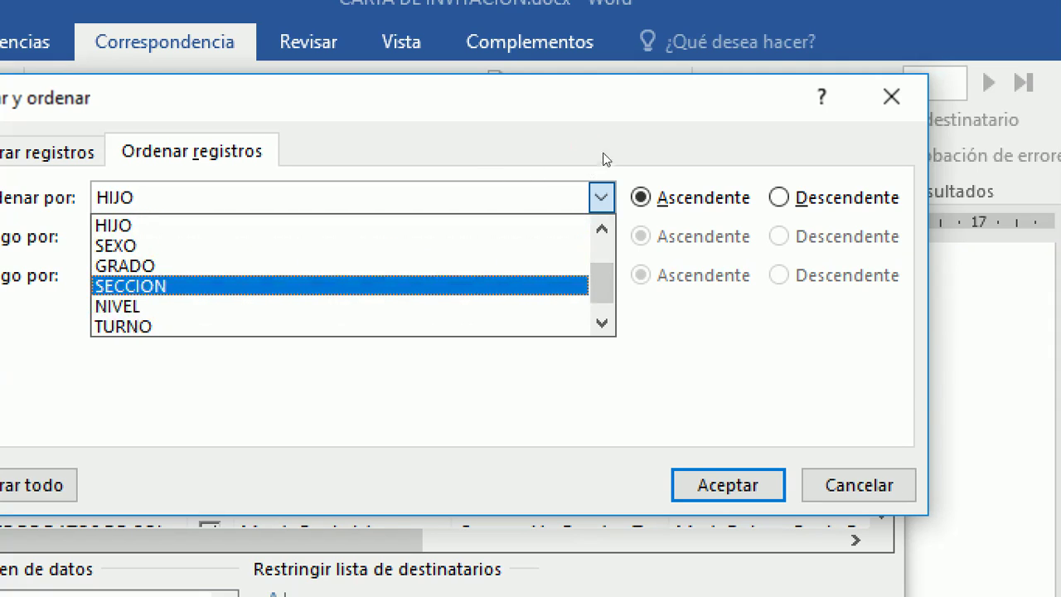
pyautogui.scroll(-1, 580, 298)
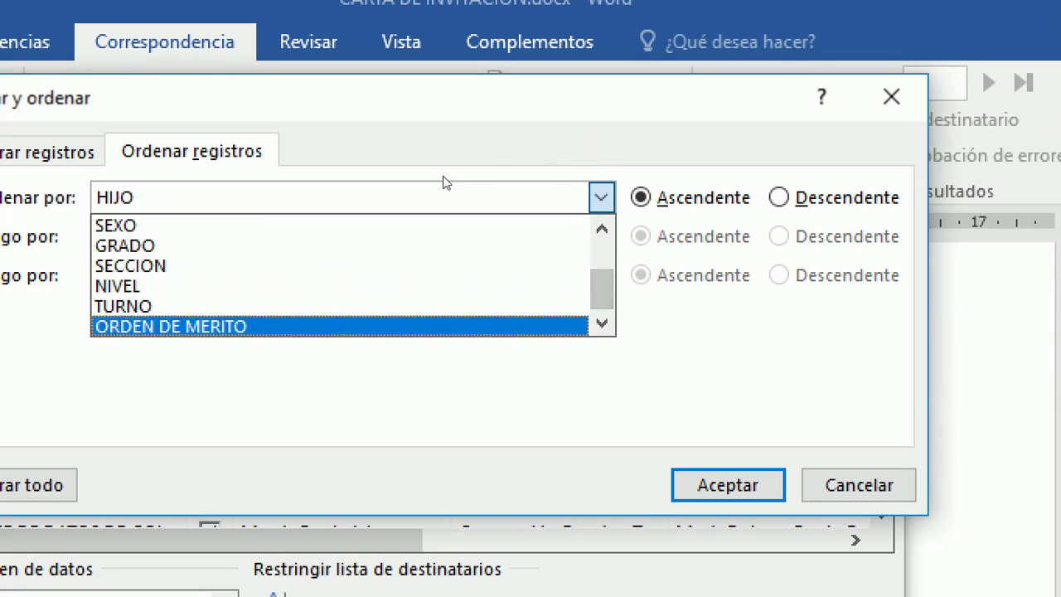
pyautogui.click(440, 325)
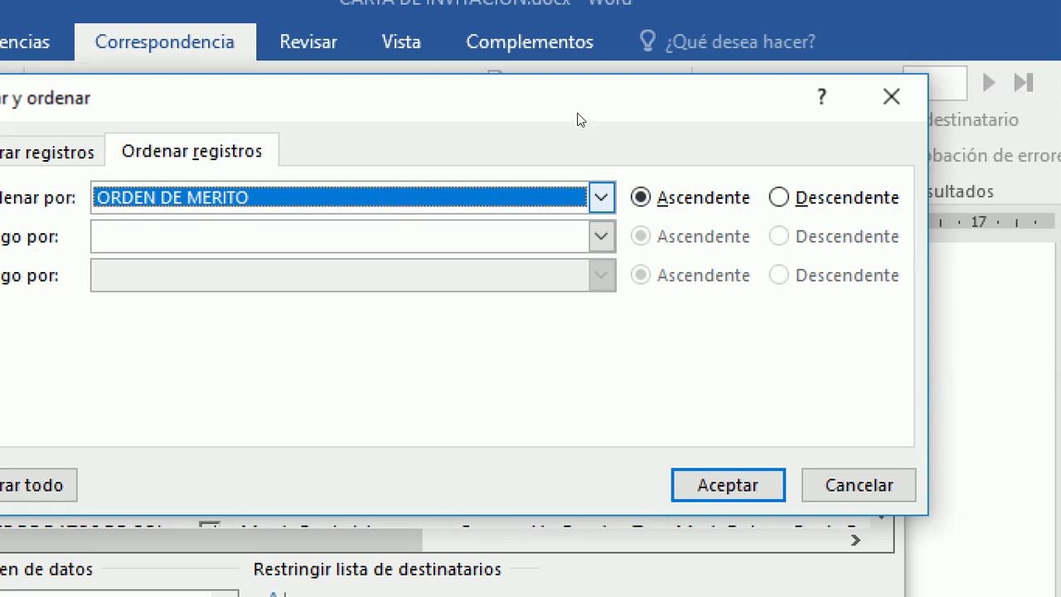
# - Choose HIJO again as the ascending sort field and apply the sorting to the recipient list
pyautogui.click(601, 197)
pyautogui.moveTo(603, 287); pyautogui.dragTo(604, 255)
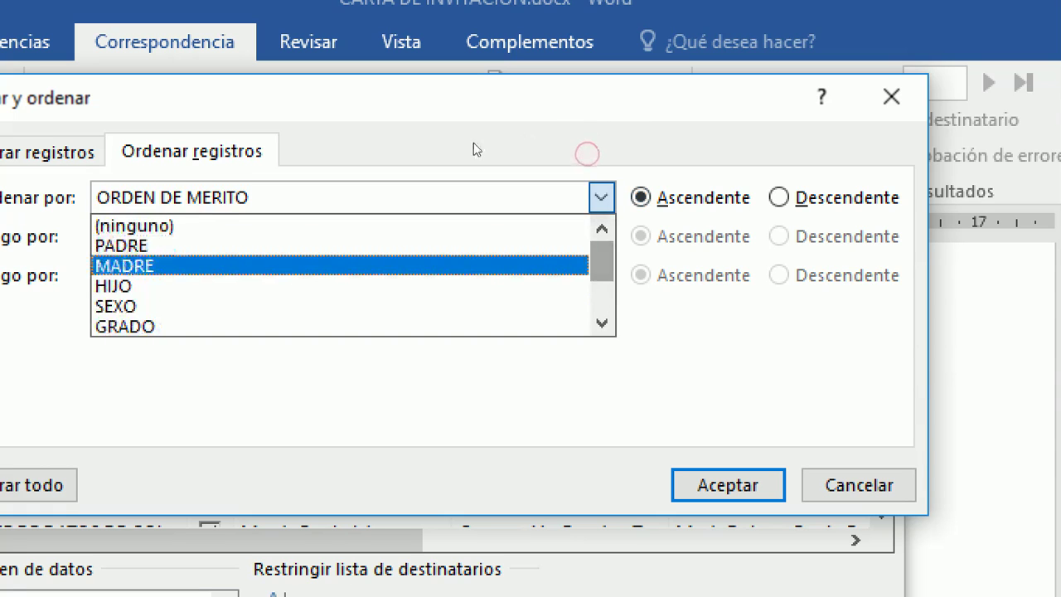
pyautogui.click(375, 285)
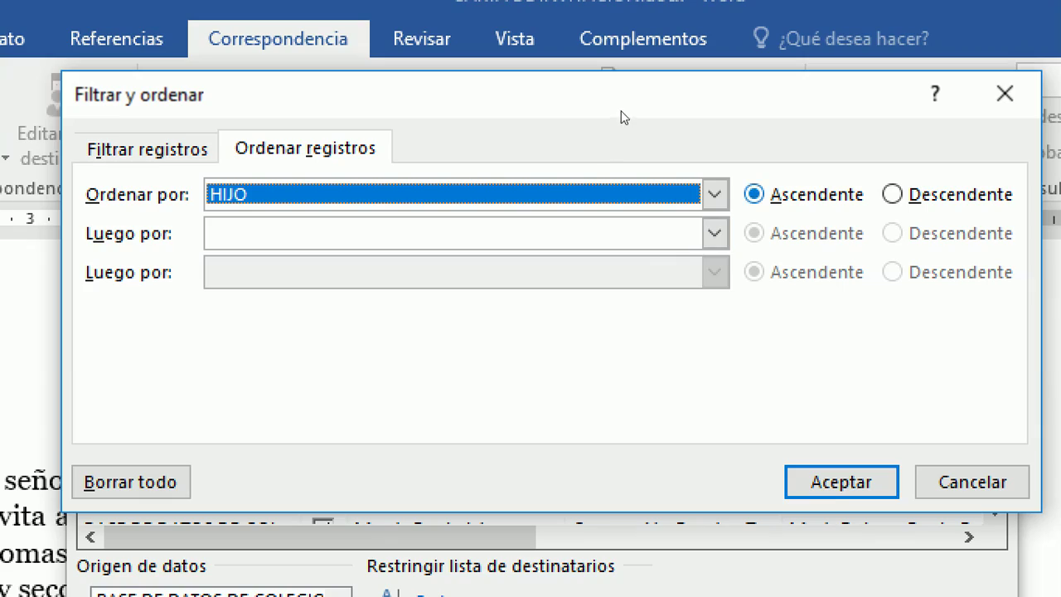
pyautogui.press('Return')
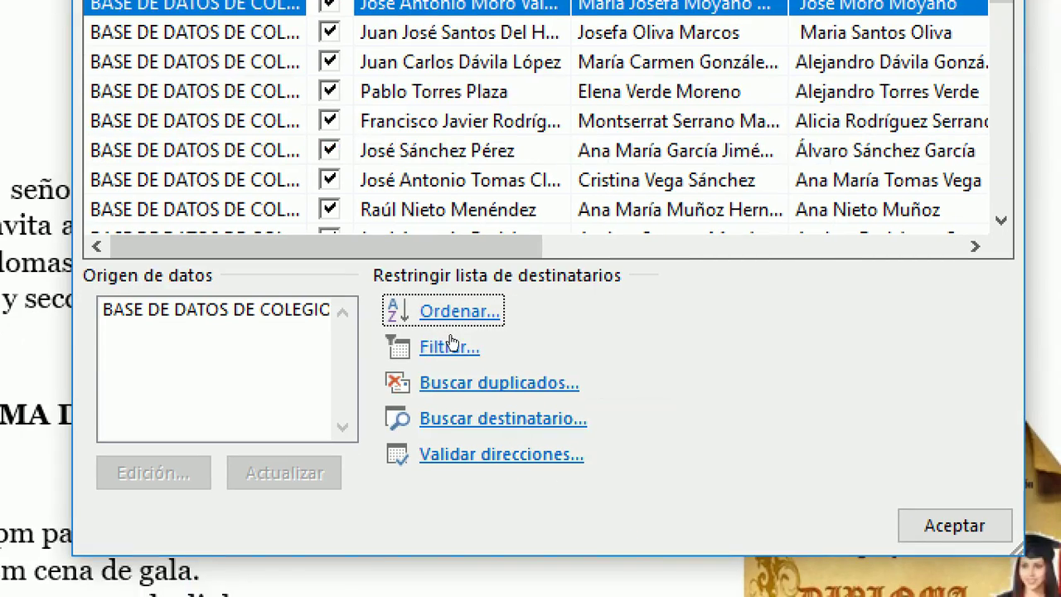
# - Open the recipient filter and choose SEXO as the first filter field, after trying HIJO
pyautogui.click(497, 461)
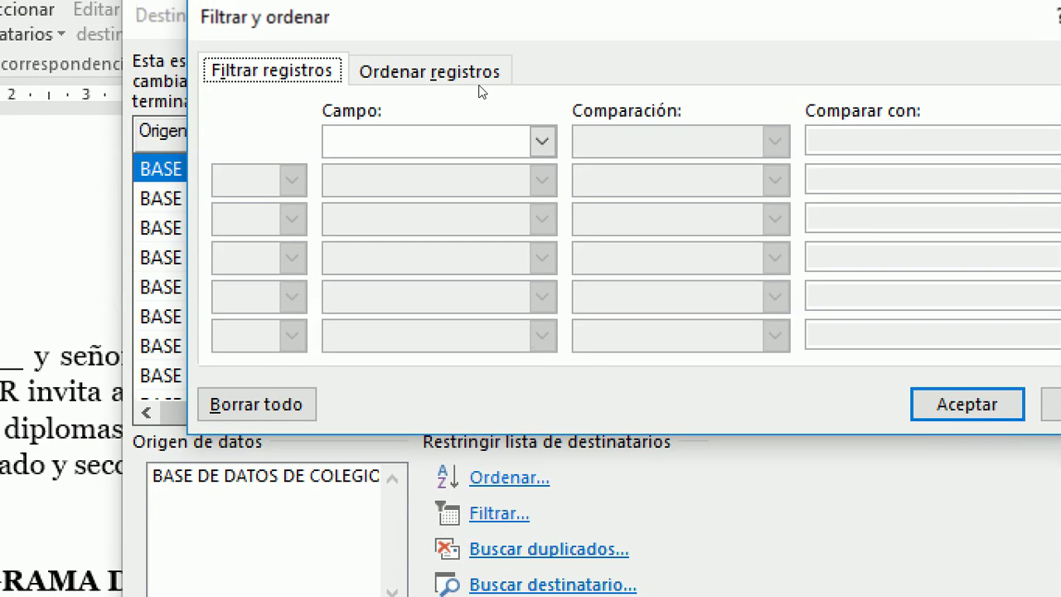
pyautogui.moveTo(481, 88); pyautogui.dragTo(443, 101)
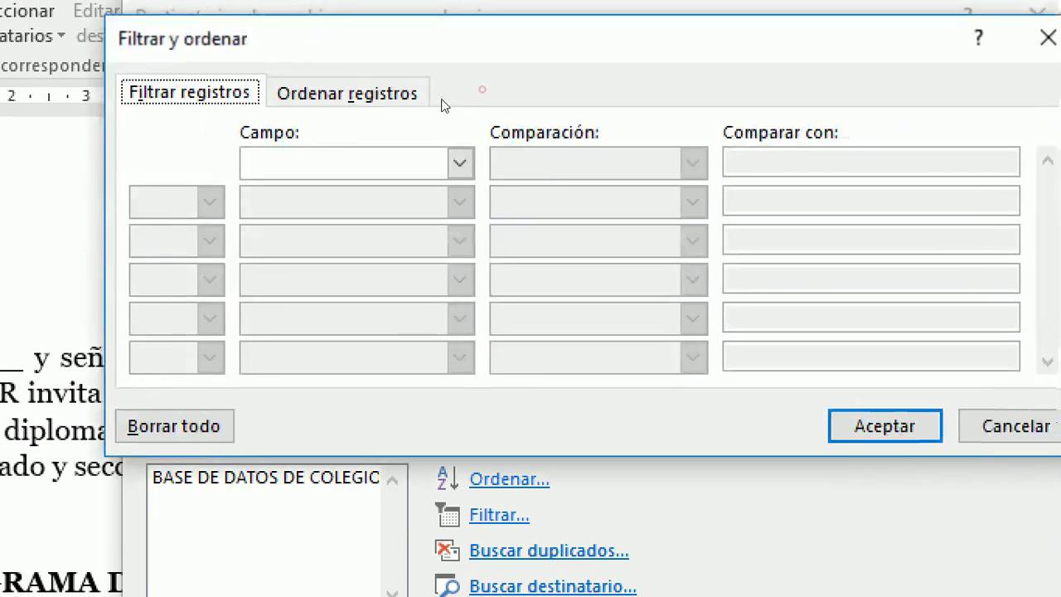
pyautogui.click(432, 164)
pyautogui.scroll(-1, 434, 194)
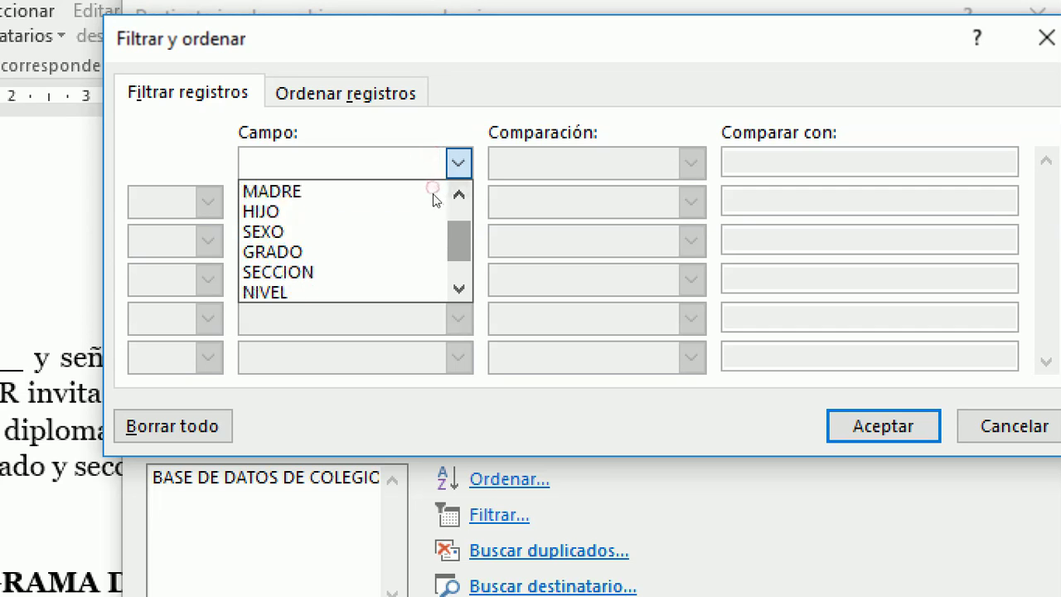
pyautogui.click(358, 189)
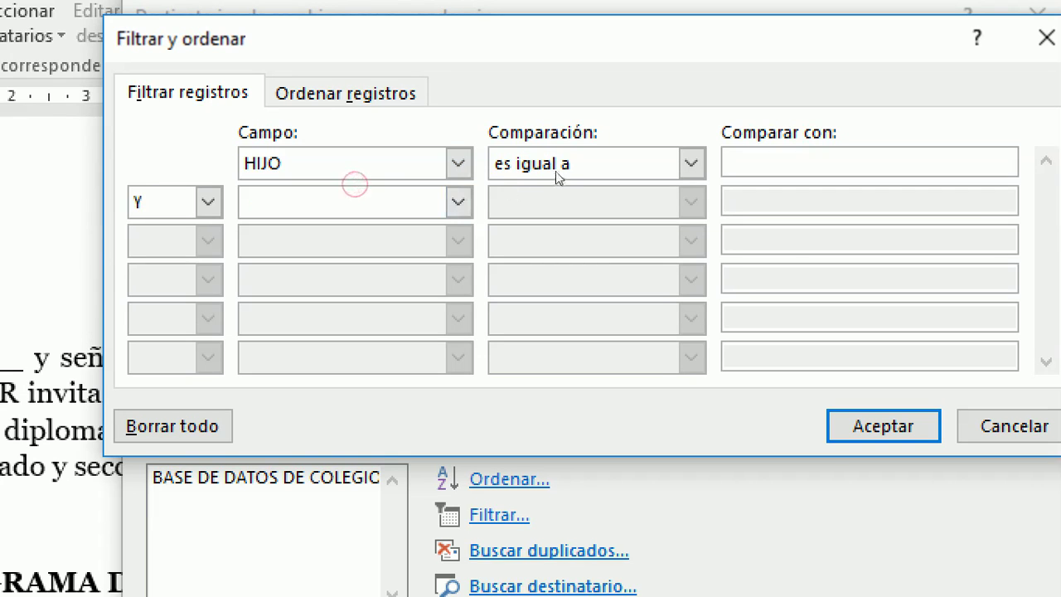
pyautogui.click(431, 167)
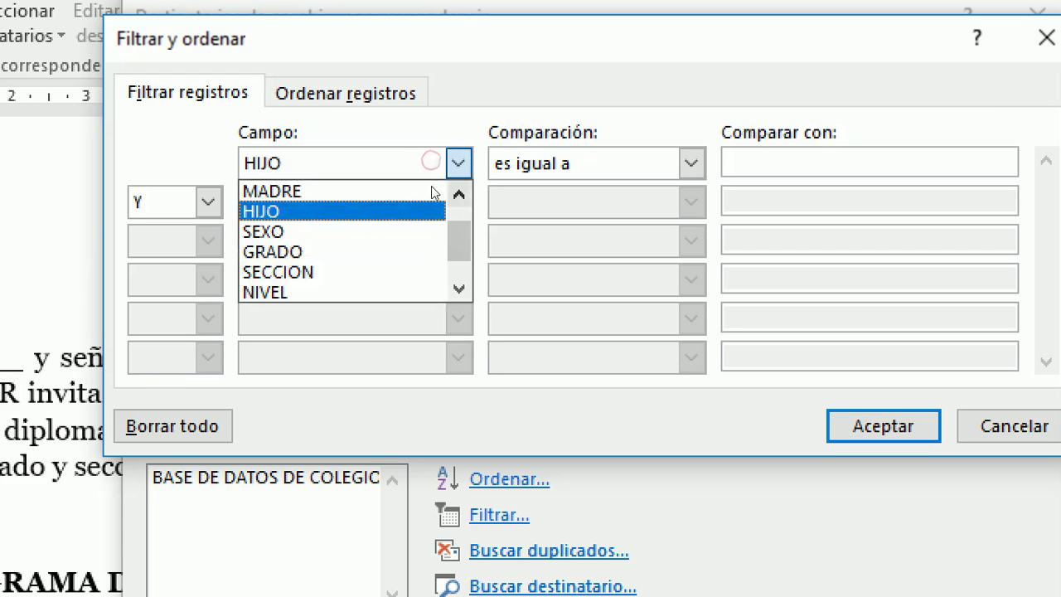
pyautogui.press('Down')
pyautogui.press('Return')
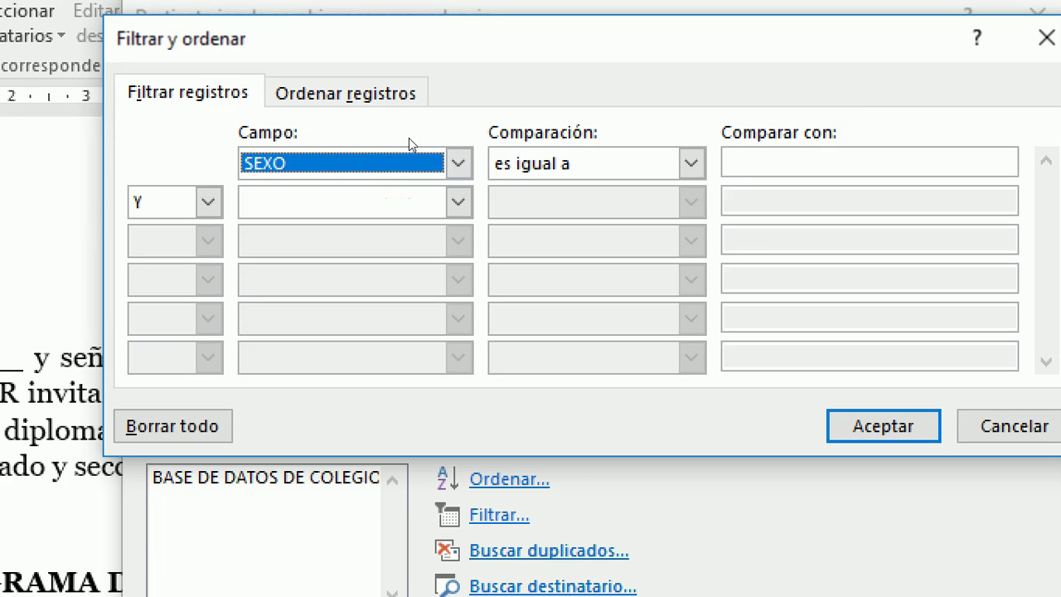
# - Try M as the comparison value for the SEXO filter, and close the filter settings without applying them
pyautogui.moveTo(418, 52); pyautogui.dragTo(426, 97)
pyautogui.click(585, 179)
pyautogui.write('m')
pyautogui.press('BackSpace')
pyautogui.write('M')
pyautogui.moveTo(488, 122); pyautogui.dragTo(493, 290)
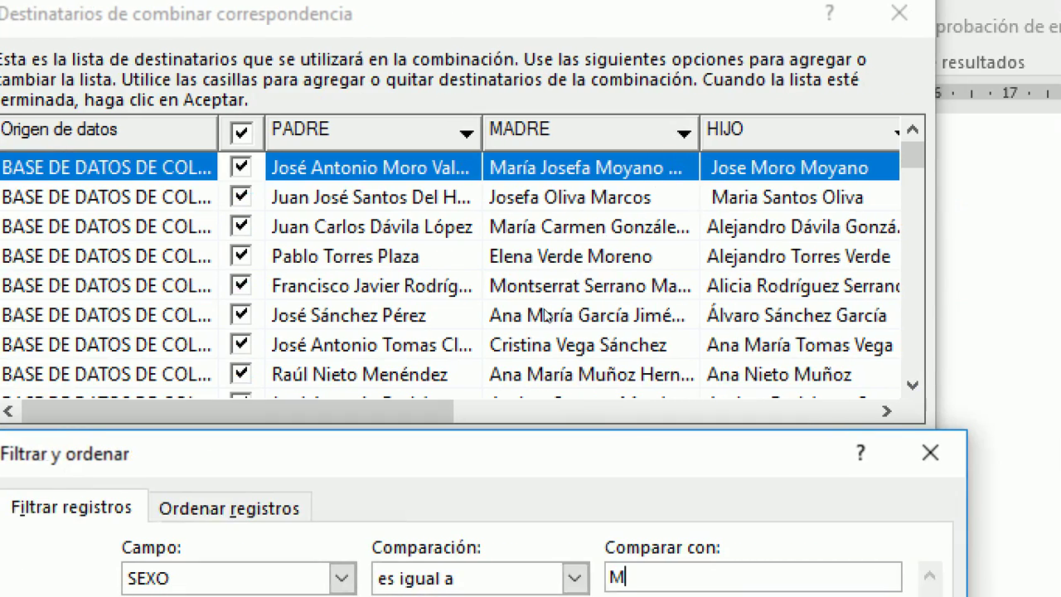
pyautogui.moveTo(544, 455); pyautogui.dragTo(543, 143)
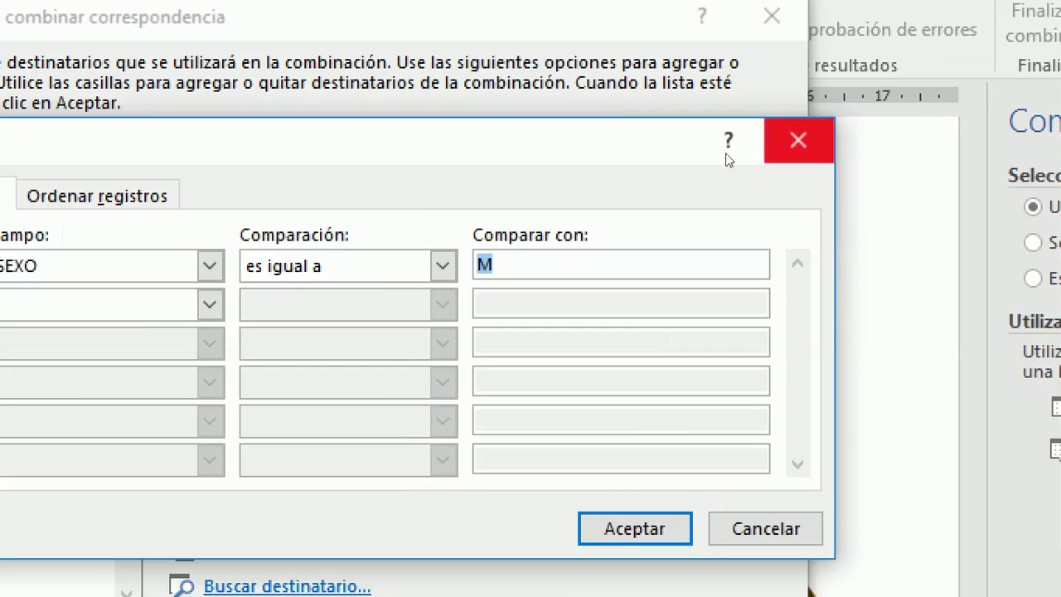
pyautogui.click(798, 139)
# - Filter the recipient list to records whose GRADO field "es mayor que" 2
pyautogui.hscroll(5, 569, 289)
pyautogui.hscroll(1, 569, 288)
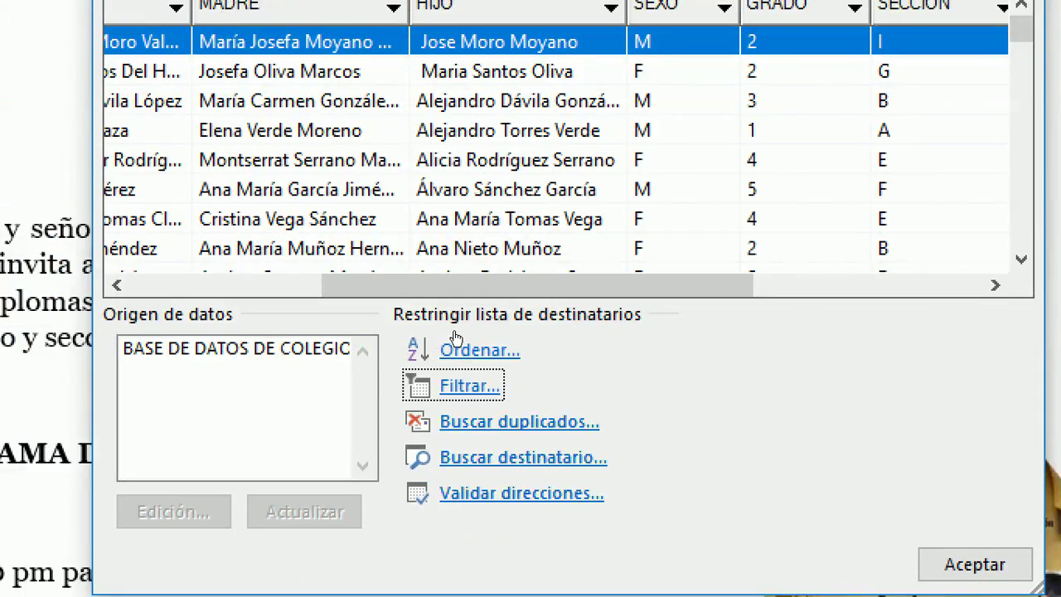
pyautogui.click(469, 386)
pyautogui.click(578, 149)
pyautogui.scroll(-2, 464, 227)
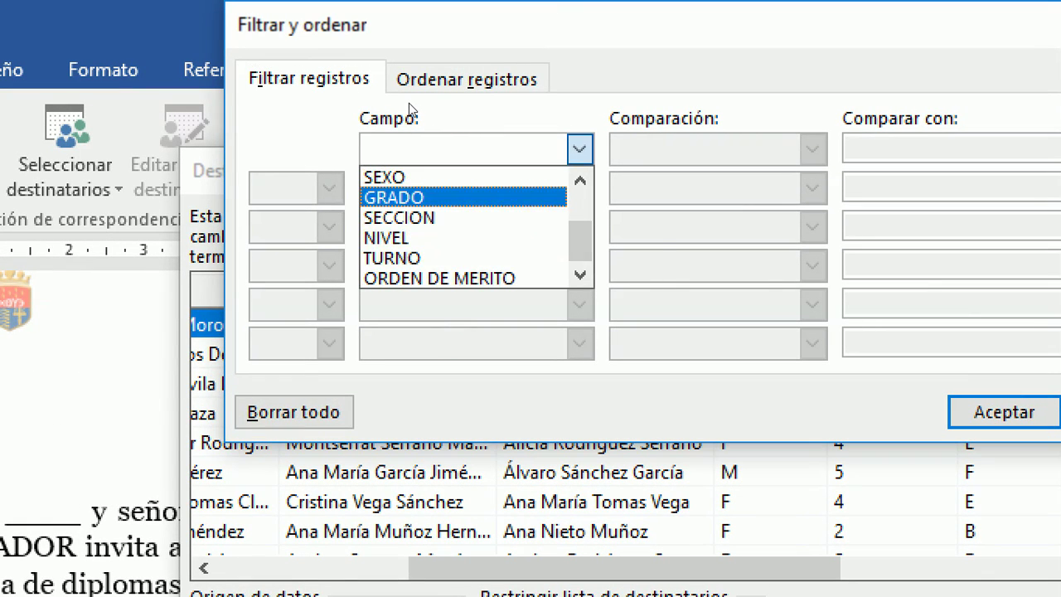
pyautogui.click(522, 198)
pyautogui.click(812, 149)
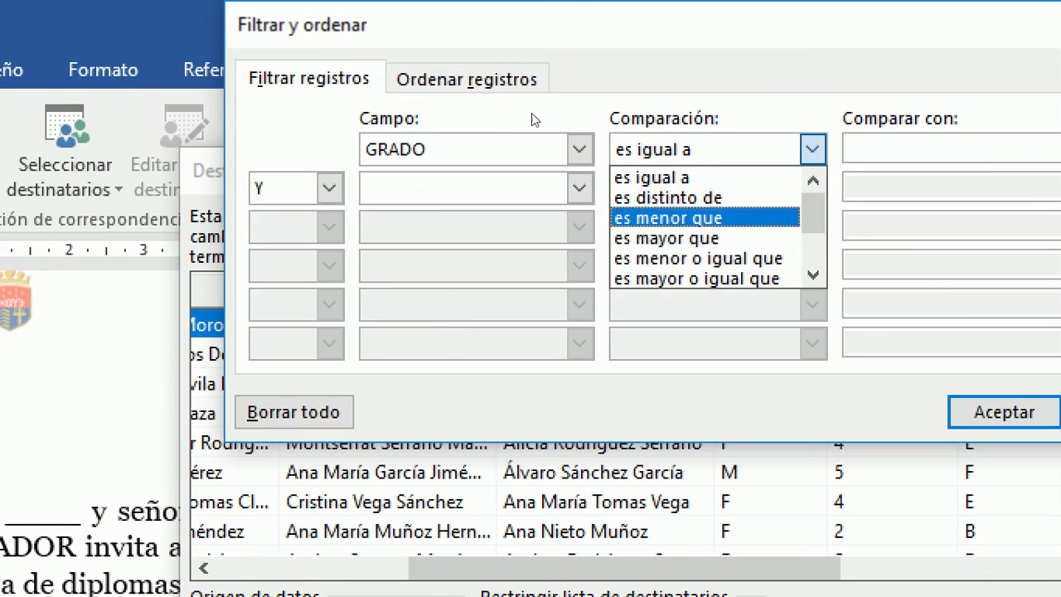
pyautogui.press('Down')
pyautogui.press('Return')
pyautogui.press('Tab')
pyautogui.write('2')
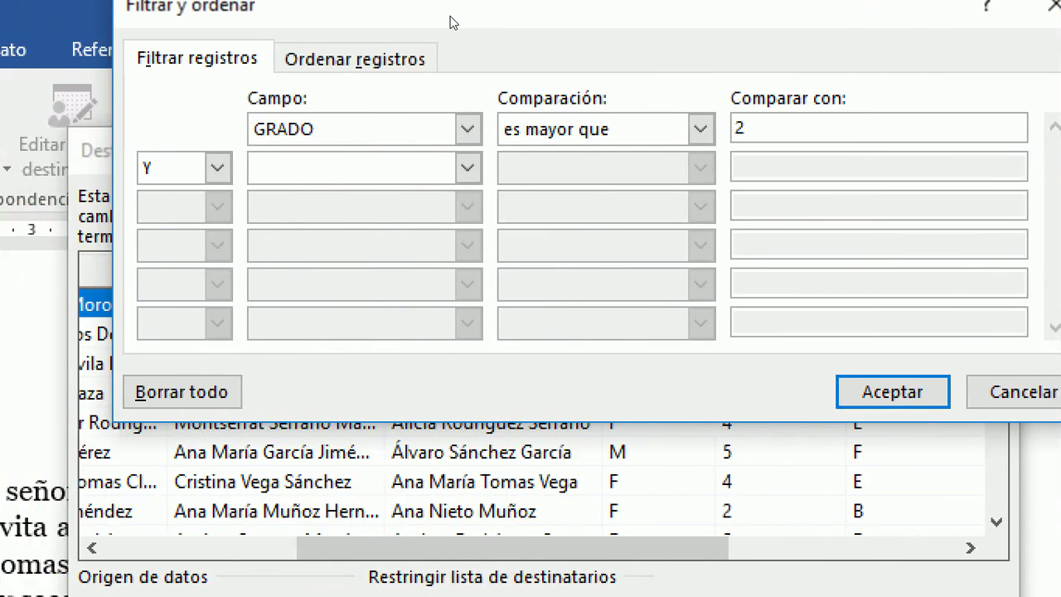
pyautogui.moveTo(449, 16); pyautogui.dragTo(445, 35)
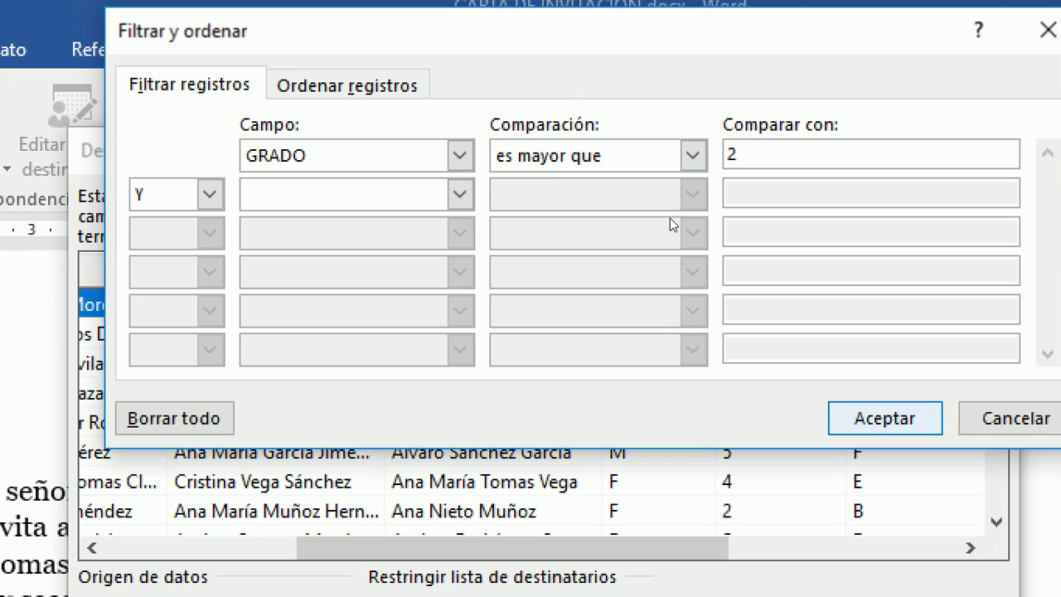
pyautogui.press('Return')
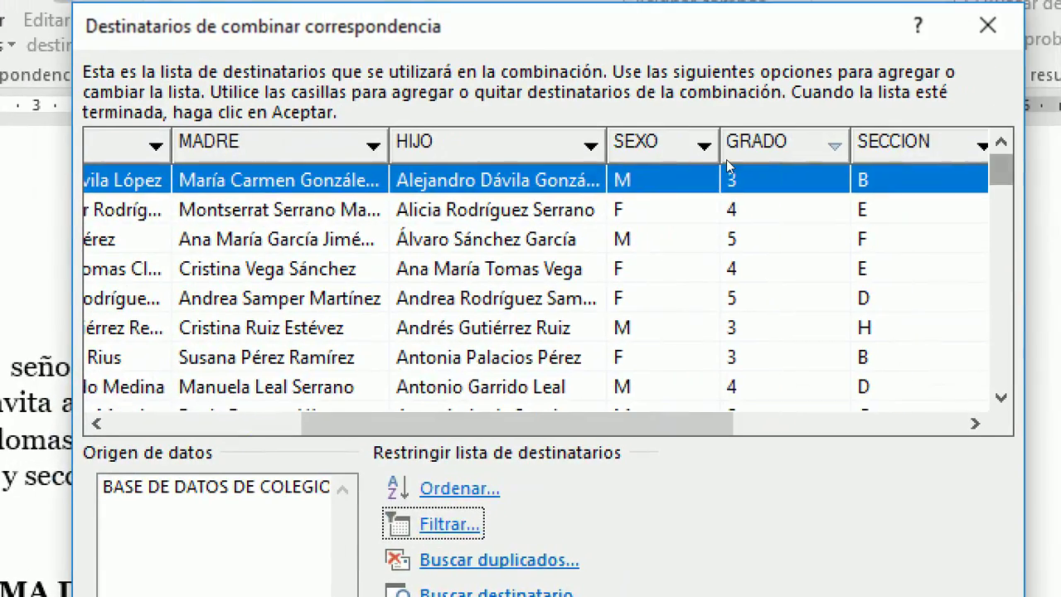
# - Check the filtered recipient list for duplicate entries and close the duplicates list
pyautogui.moveTo(1001, 169)
pyautogui.mouseDown()
pyautogui.moveTo(998, 325)
pyautogui.moveTo(997, 156)
pyautogui.mouseUp()
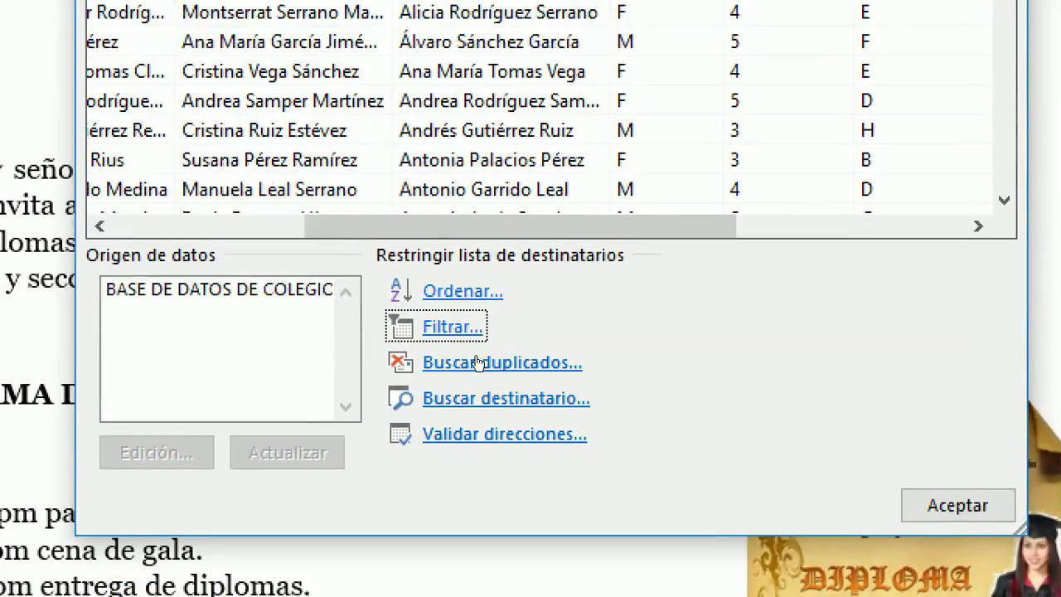
pyautogui.click(478, 361)
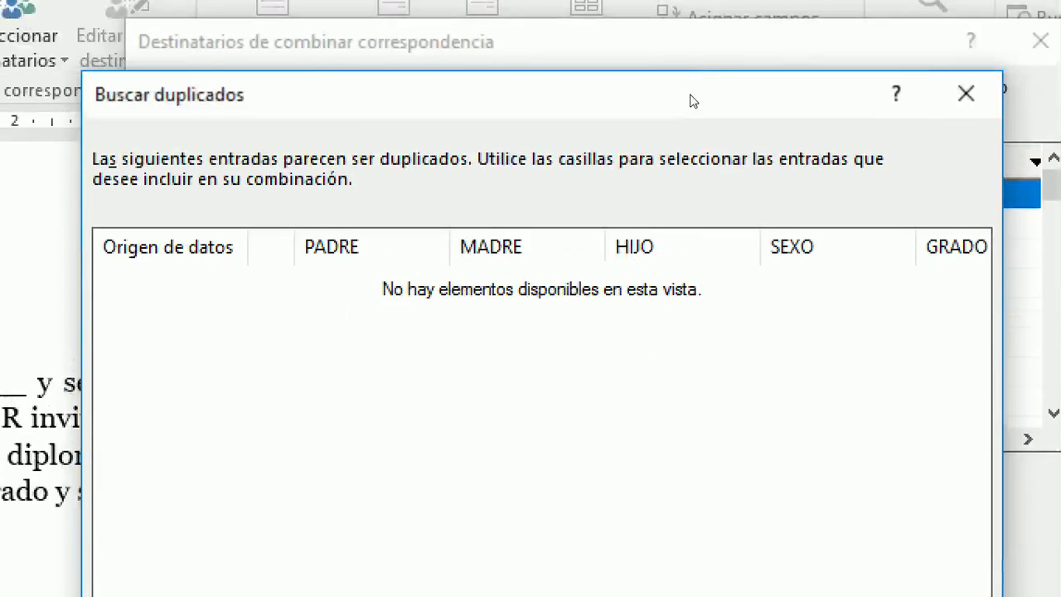
pyautogui.click(933, 117)
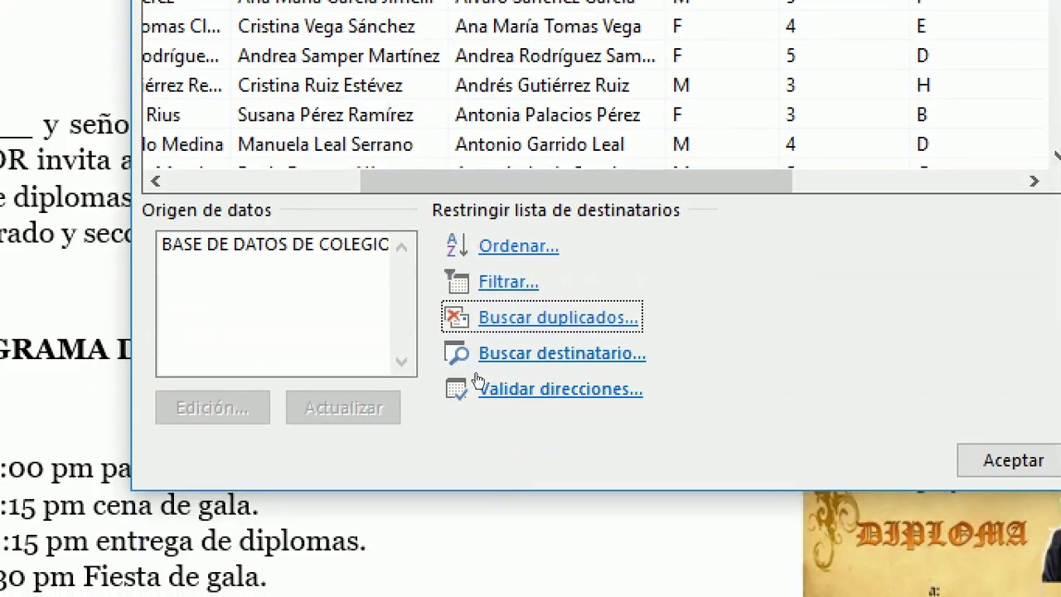
# - Open the recipient search, restrict it to the PADRE field and cancel it without searching
pyautogui.click(488, 355)
pyautogui.moveTo(485, 223)
pyautogui.mouseDown()
pyautogui.moveTo(469, 281)
pyautogui.moveTo(469, 236)
pyautogui.mouseUp()
pyautogui.click(828, 365)
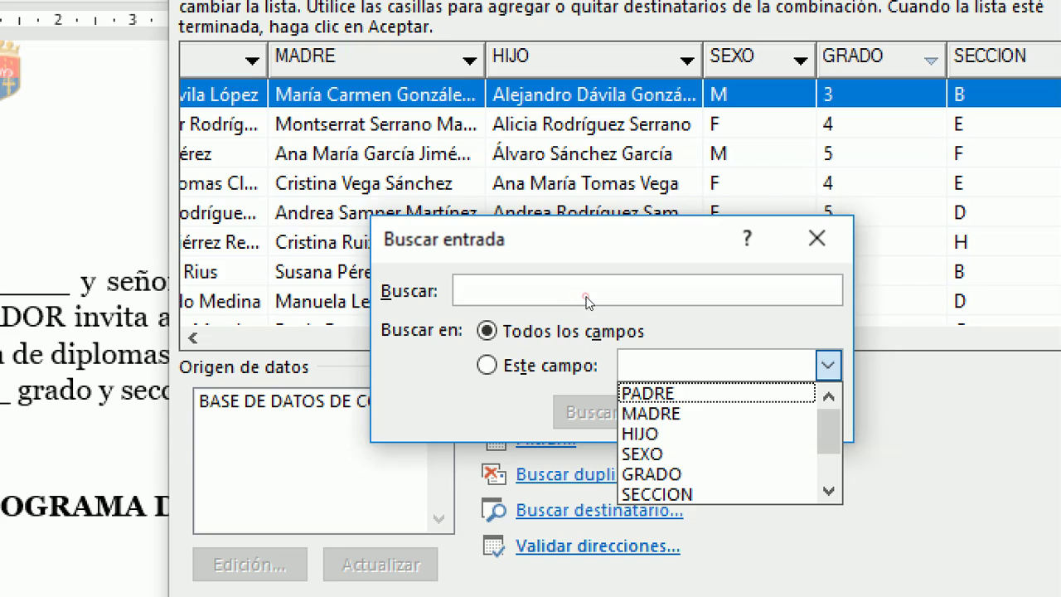
pyautogui.press('Up')
pyautogui.press('Return')
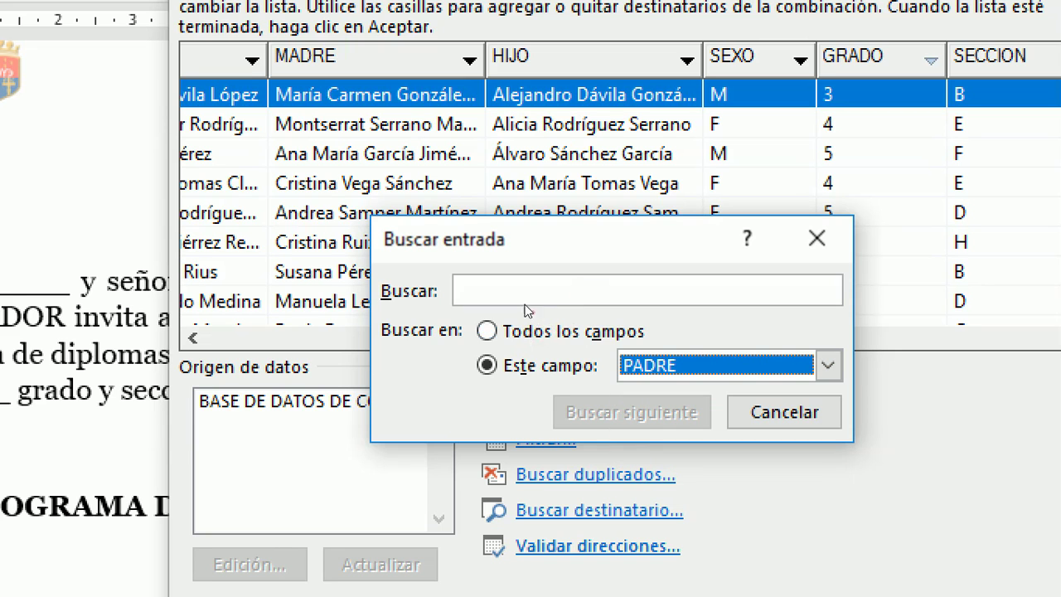
pyautogui.click(438, 256)
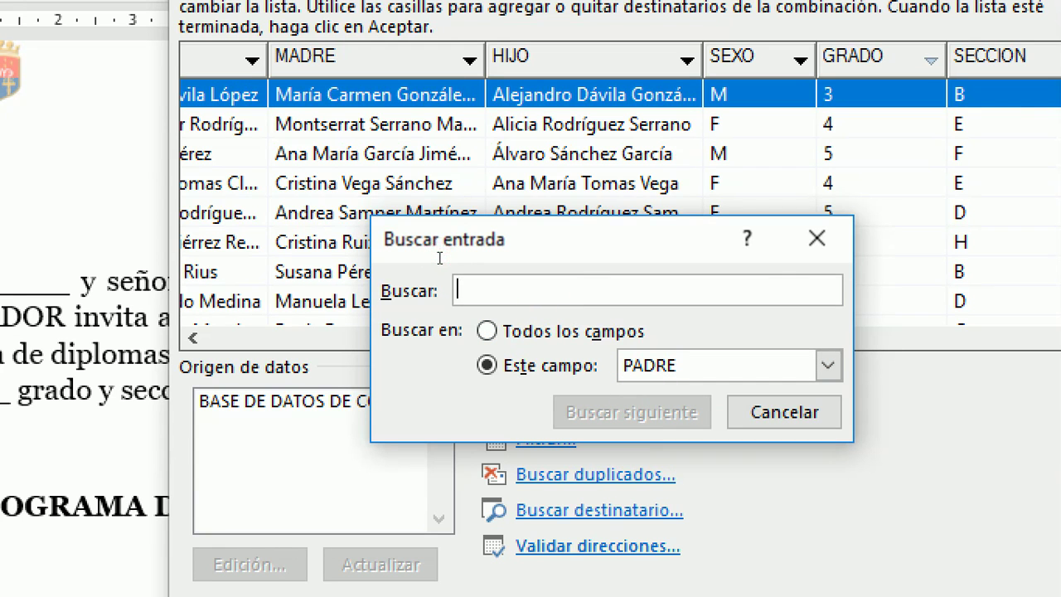
pyautogui.click(784, 412)
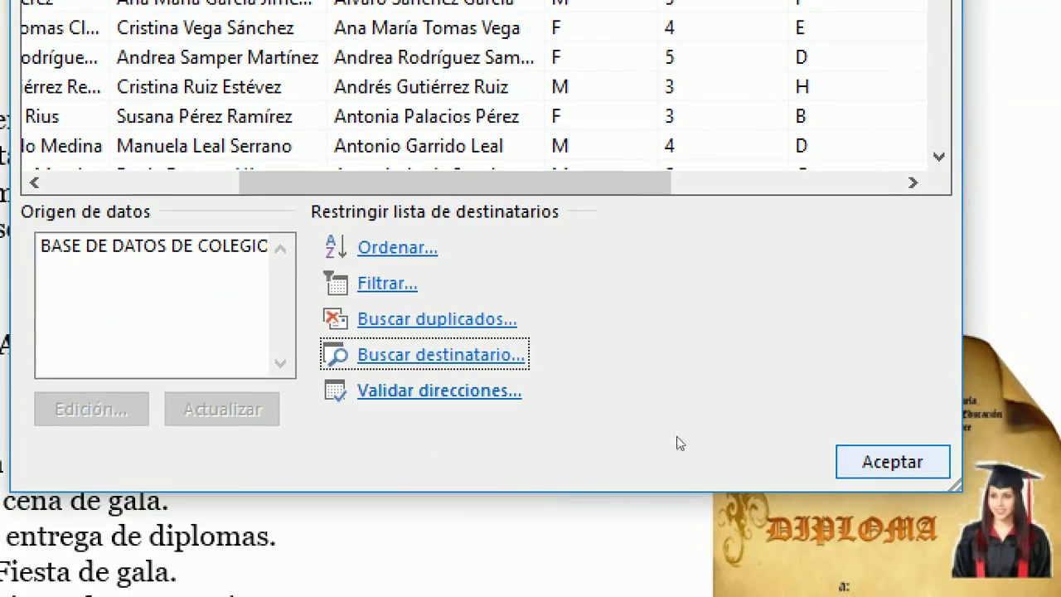
# - Accept the filtered recipient list and replace the blank after "Señor" with the PADRE merge field
pyautogui.press('Return')
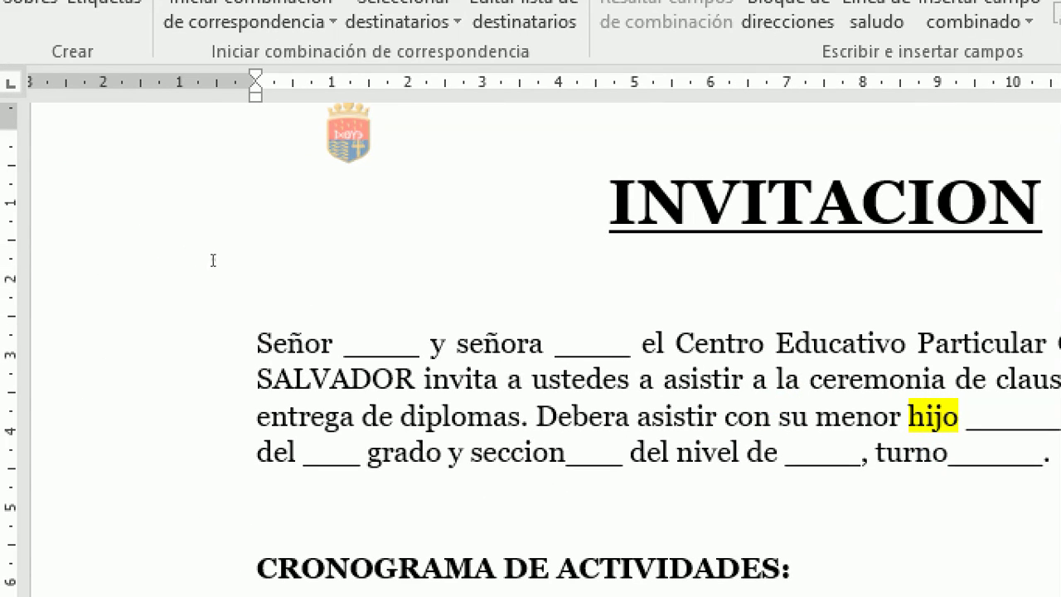
pyautogui.moveTo(214, 260); pyautogui.dragTo(180, 260)
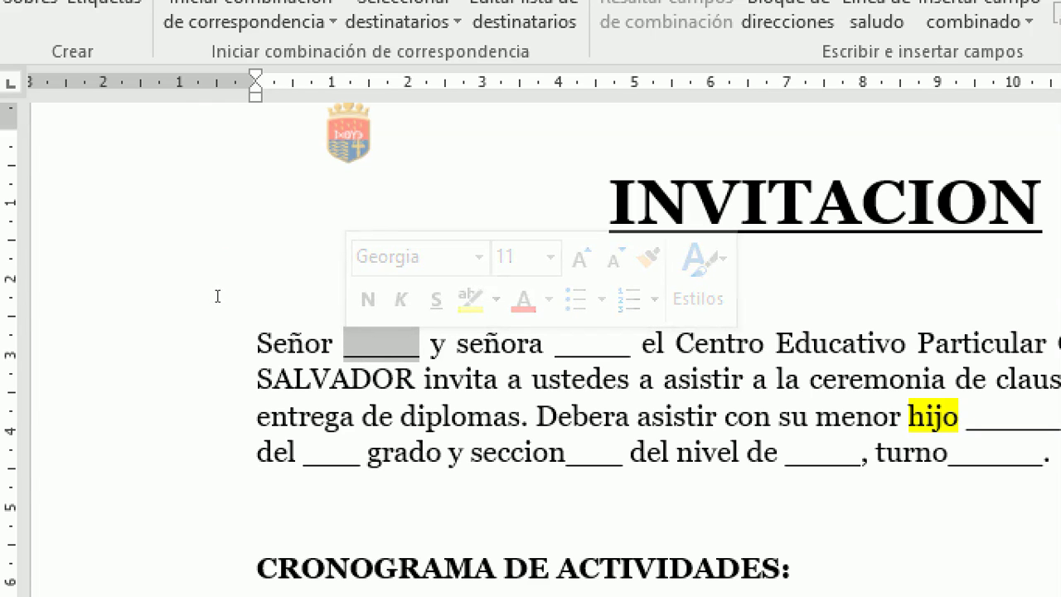
pyautogui.press('Delete')
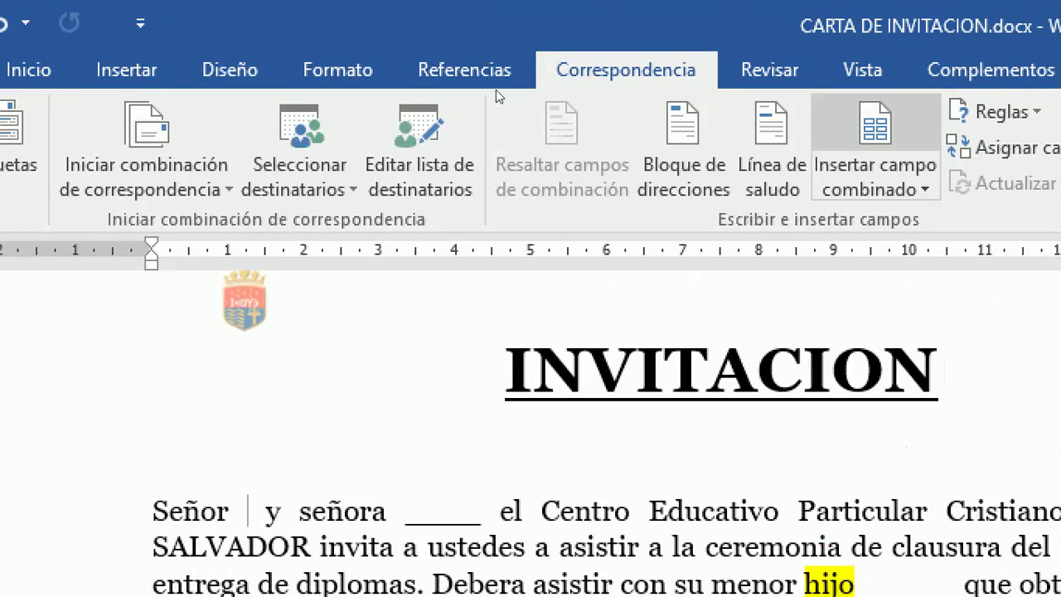
pyautogui.click(979, 22)
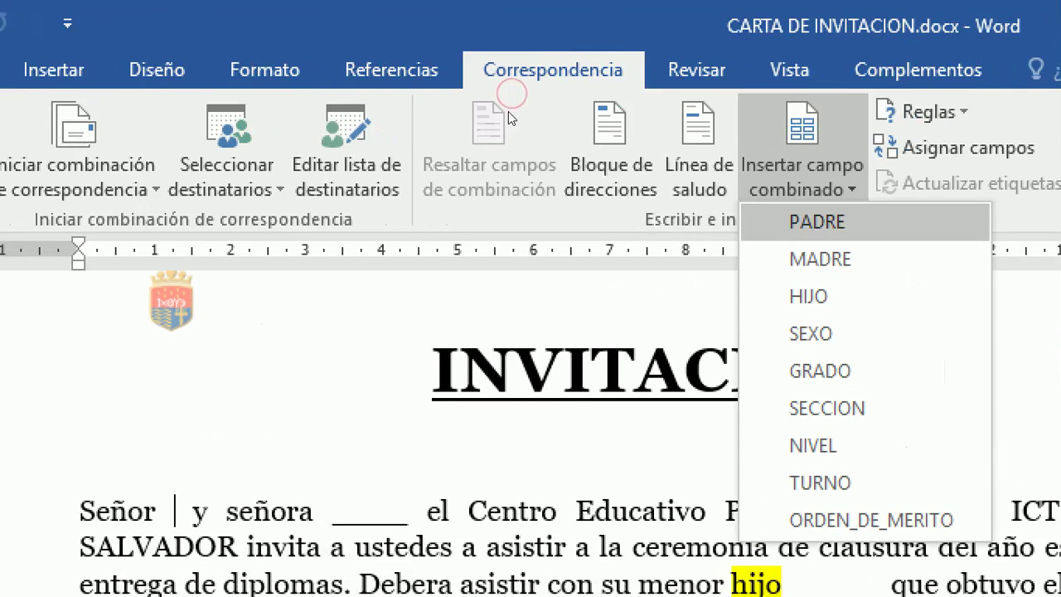
pyautogui.click(816, 221)
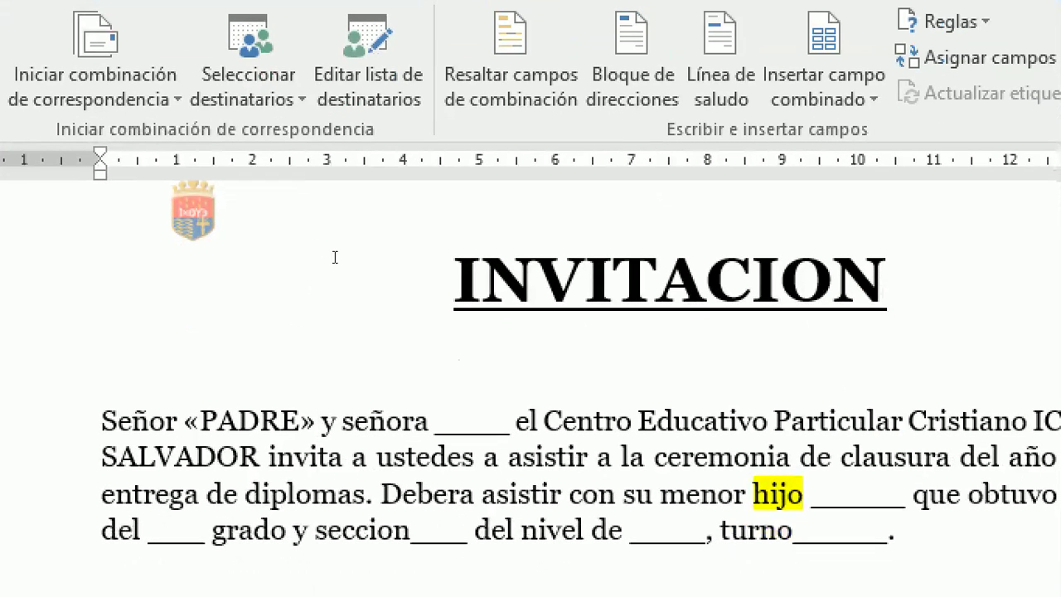
# - Replace the blank after "señora" with the MADRE merge field
pyautogui.moveTo(511, 423); pyautogui.dragTo(434, 423)
pyautogui.press('BackSpace')
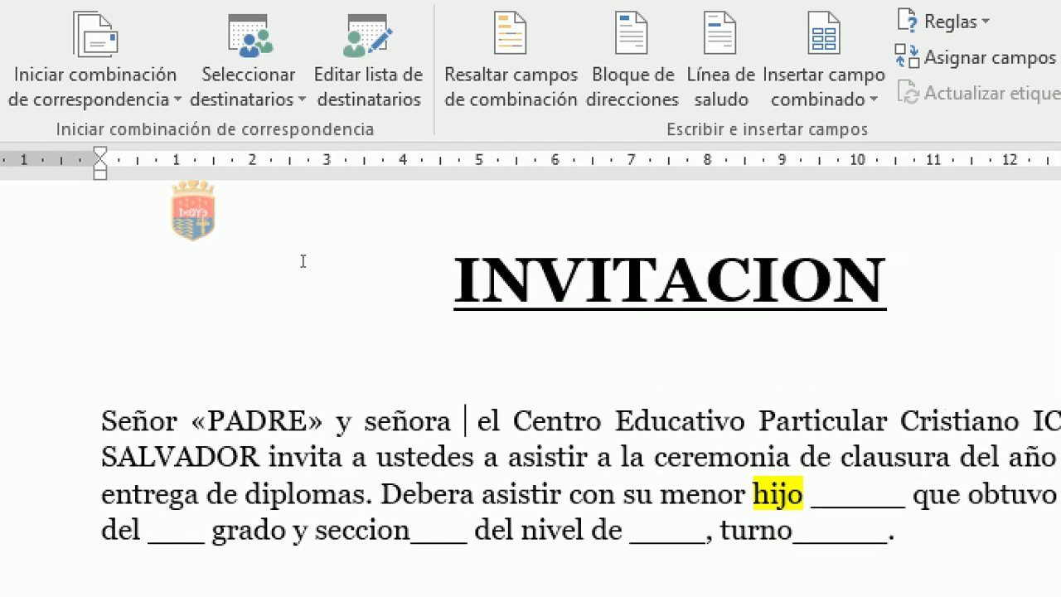
pyautogui.click(827, 90)
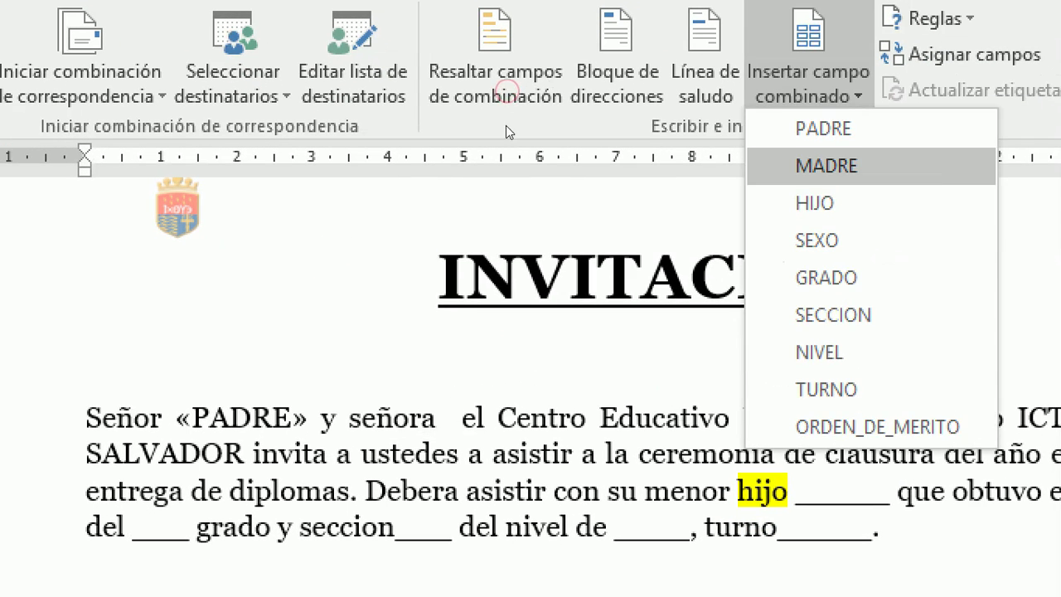
pyautogui.click(830, 168)
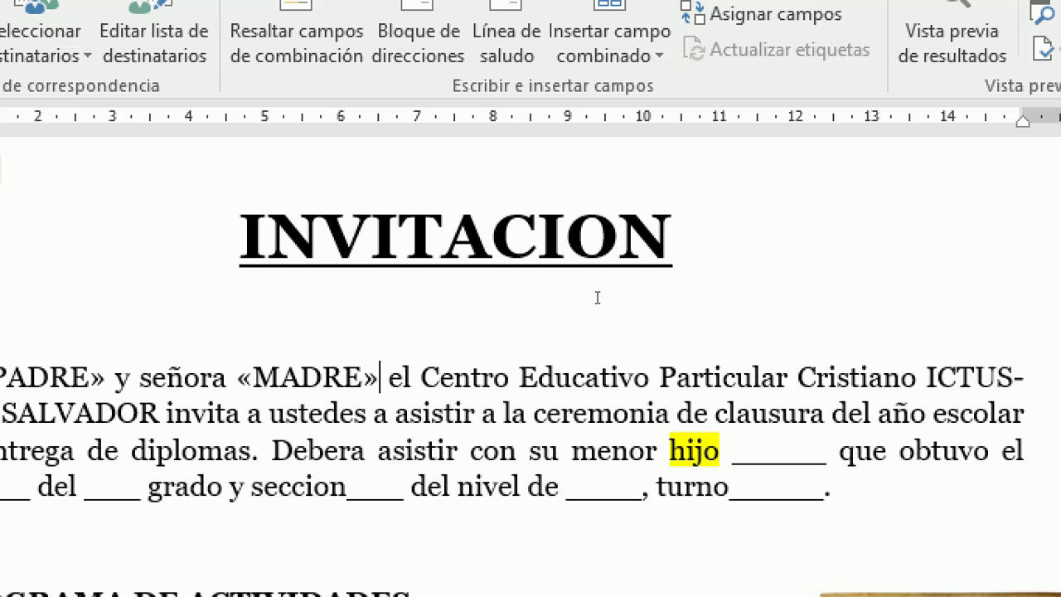
# - Replace the blank after the highlighted word "hijo" with the HIJO merge field
pyautogui.moveTo(827, 451); pyautogui.dragTo(732, 451)
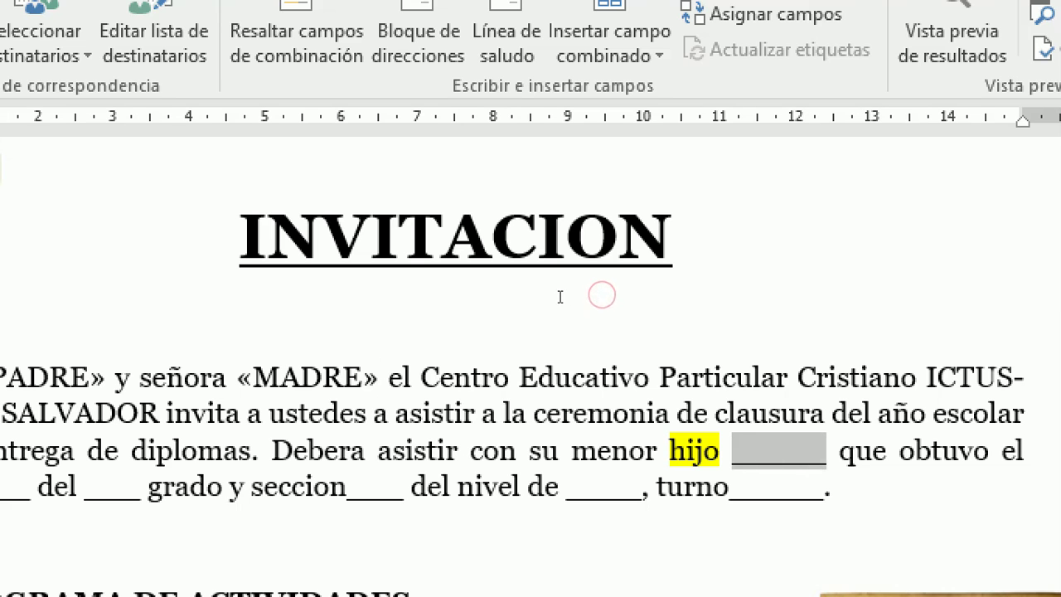
pyautogui.press('Delete')
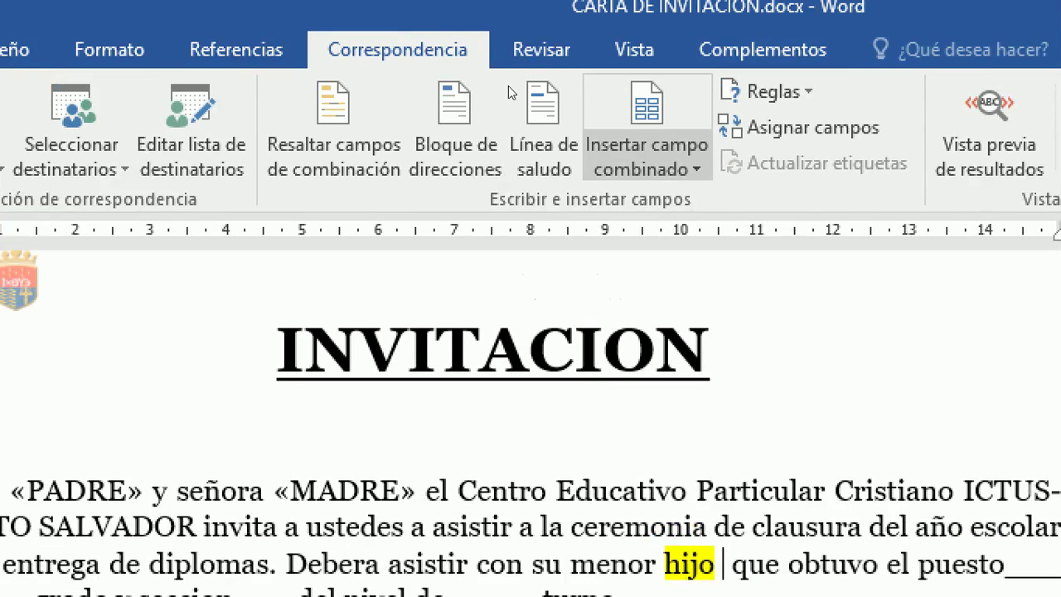
pyautogui.click(609, 56)
pyautogui.click(653, 276)
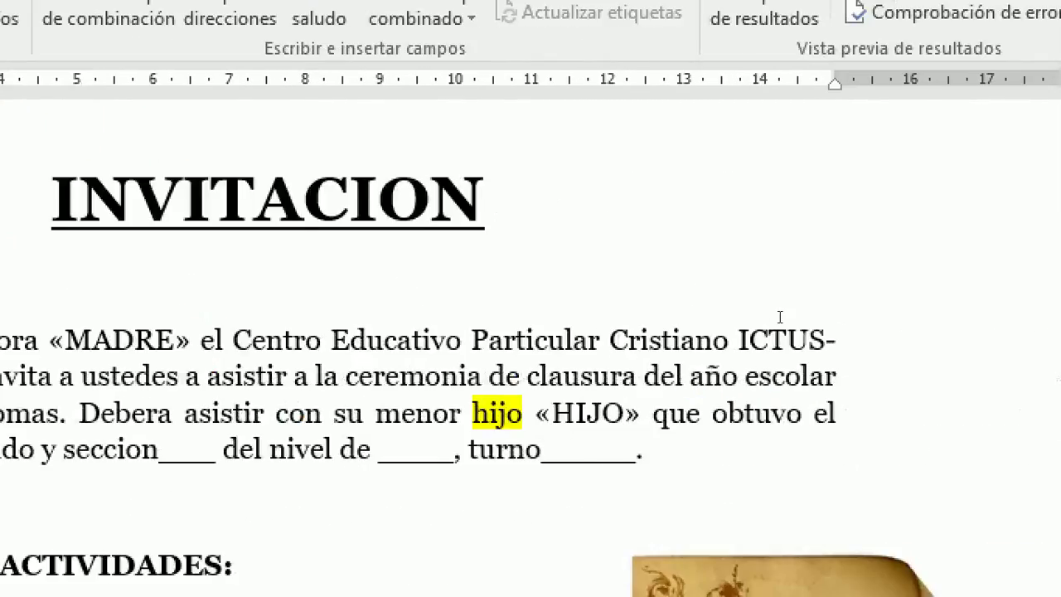
# - Replace the blank after "obtuvo el puesto" with the ORDEN_DE_MERITO merge field
pyautogui.press('Delete')
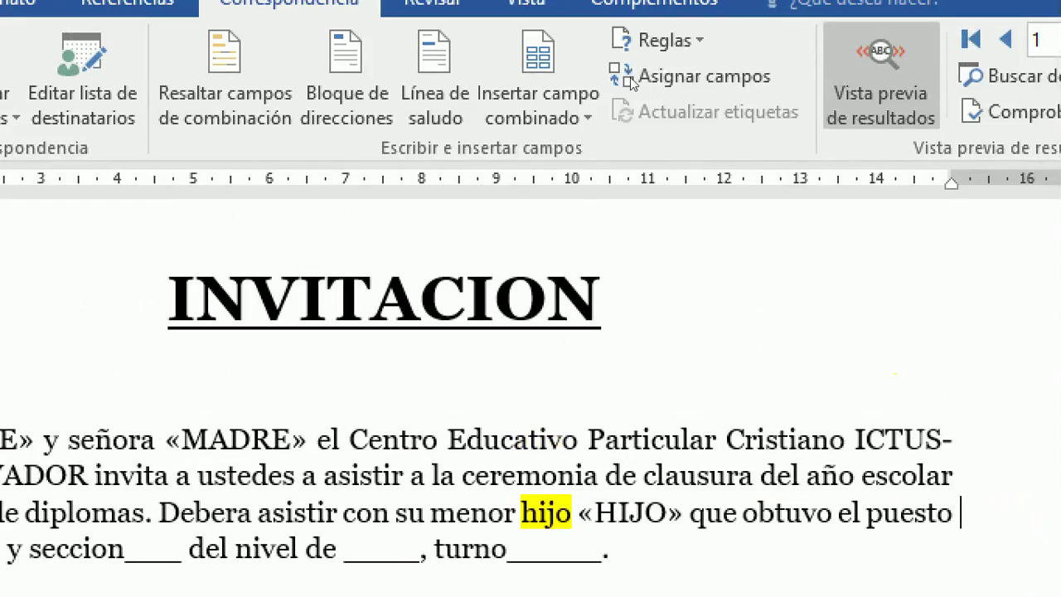
pyautogui.click(510, 94)
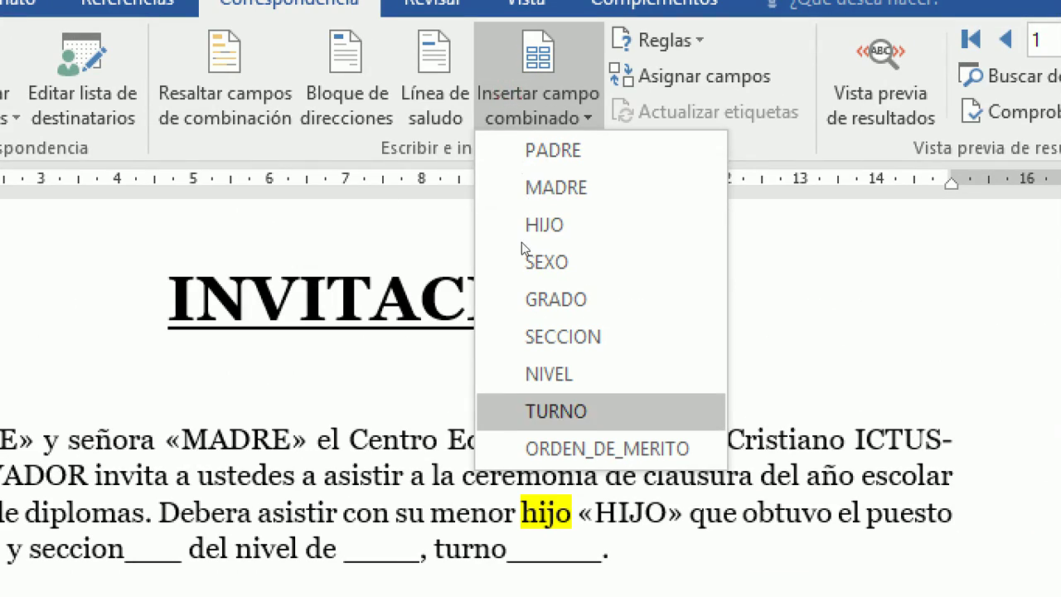
pyautogui.click(607, 448)
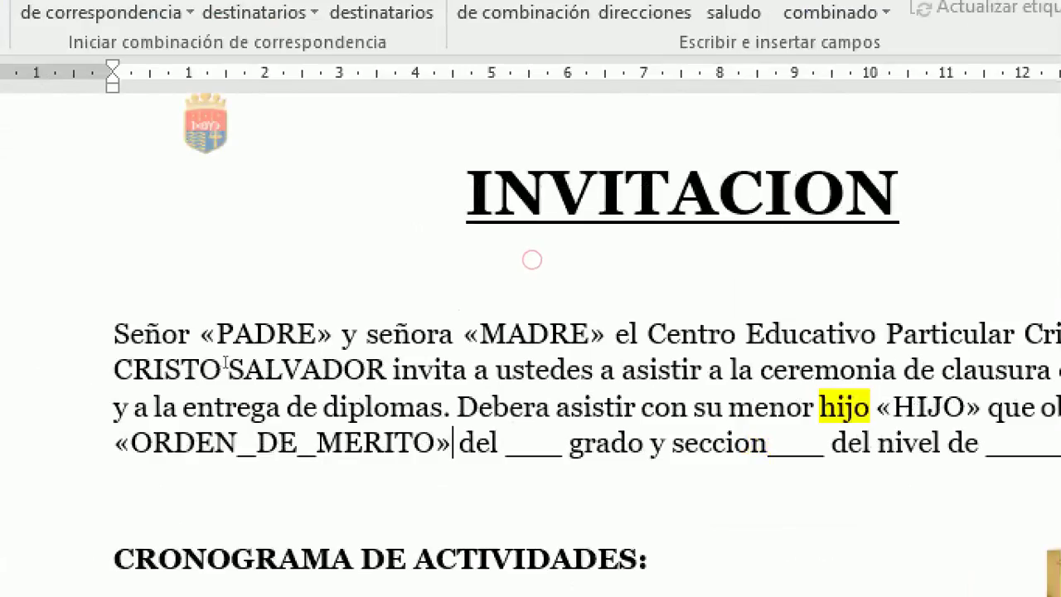
# - Replace the blank before the word "grado" with the GRADO merge field
pyautogui.moveTo(564, 445); pyautogui.dragTo(501, 447)
pyautogui.press('Delete')
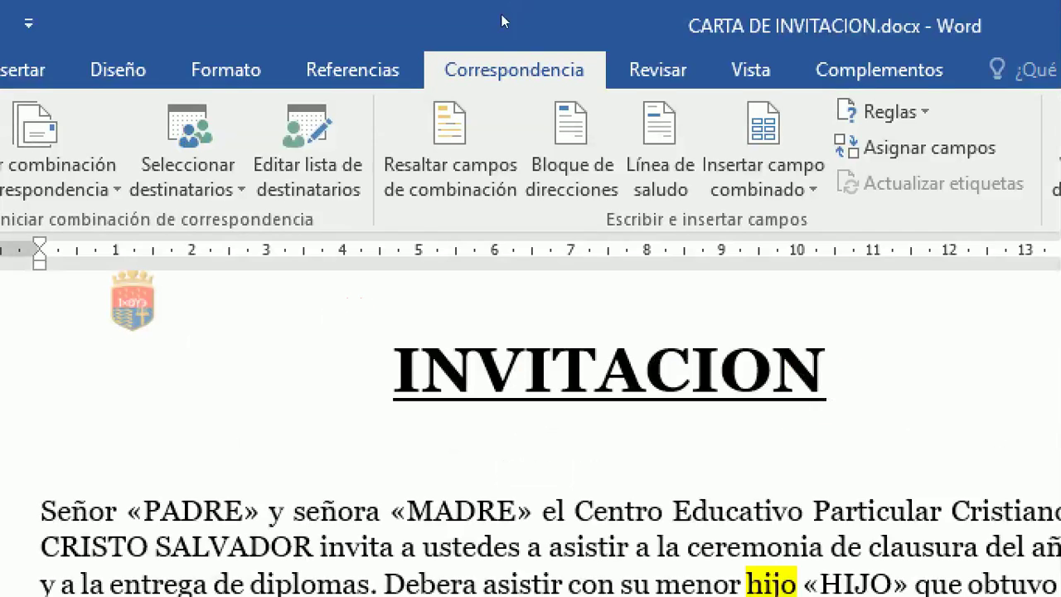
pyautogui.click(831, 12)
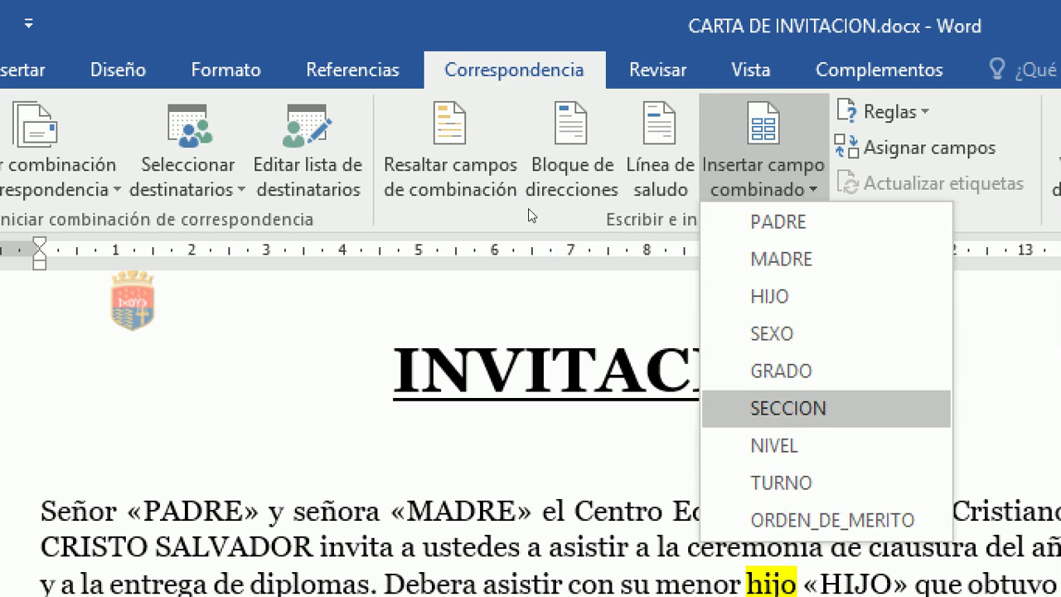
pyautogui.click(781, 371)
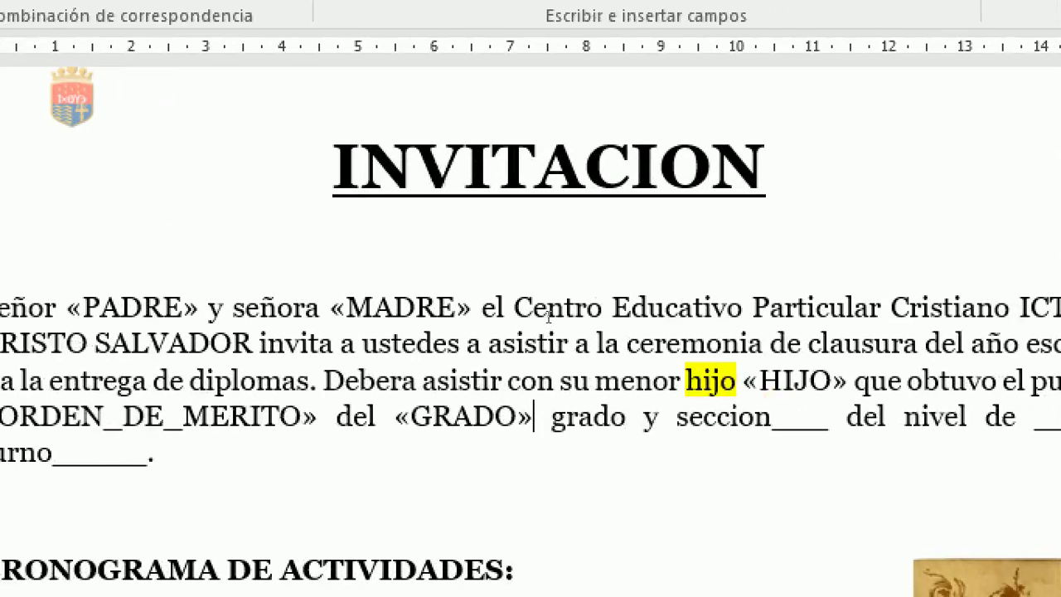
# - Replace the blank after "seccion" with the SECCION merge field
pyautogui.hotkey('shift', 'Left')
pyautogui.hotkey('shift', 'Left')
pyautogui.hotkey('shift', 'Left')
pyautogui.hotkey('shift', 'Left')
pyautogui.press('BackSpace')
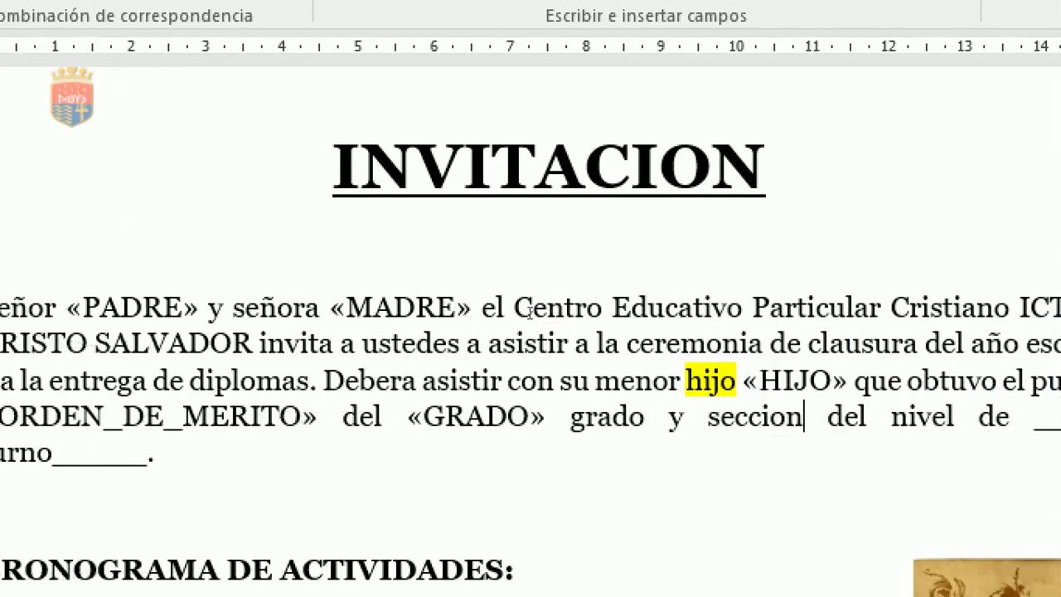
pyautogui.click(717, 187)
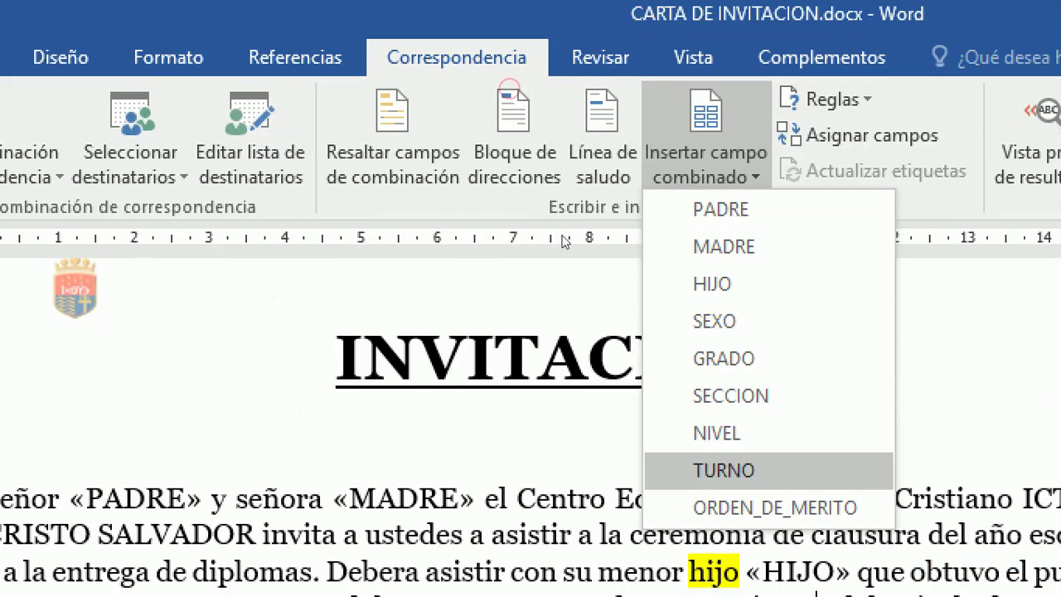
pyautogui.click(730, 395)
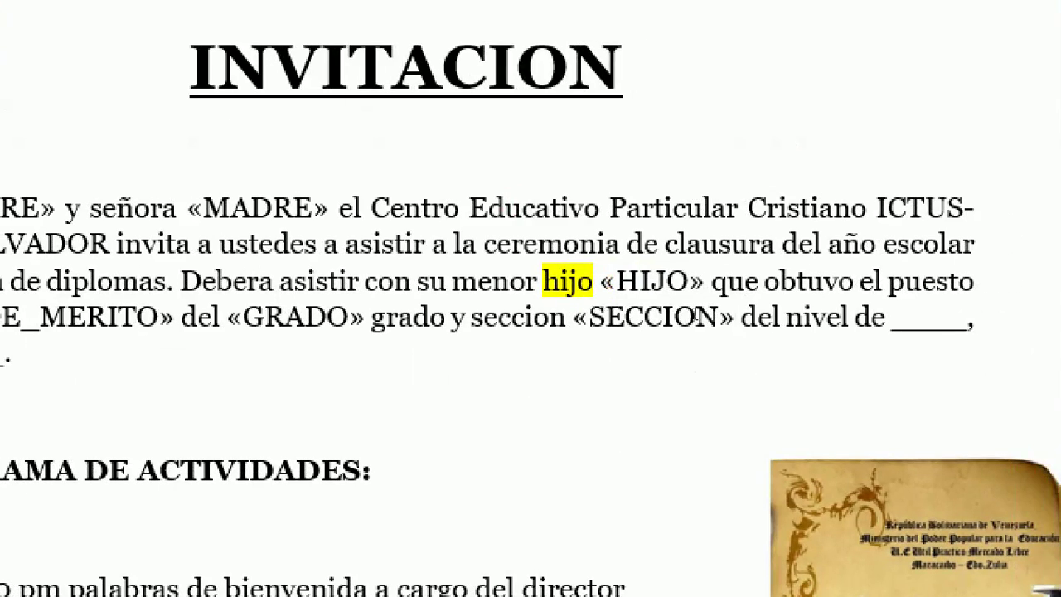
# - Replace the blank after "nivel de" with the NIVEL merge field
pyautogui.hotkey('shift', 'Left')
pyautogui.hotkey('shift', 'Left')
pyautogui.press('BackSpace')
pyautogui.press('BackSpace')
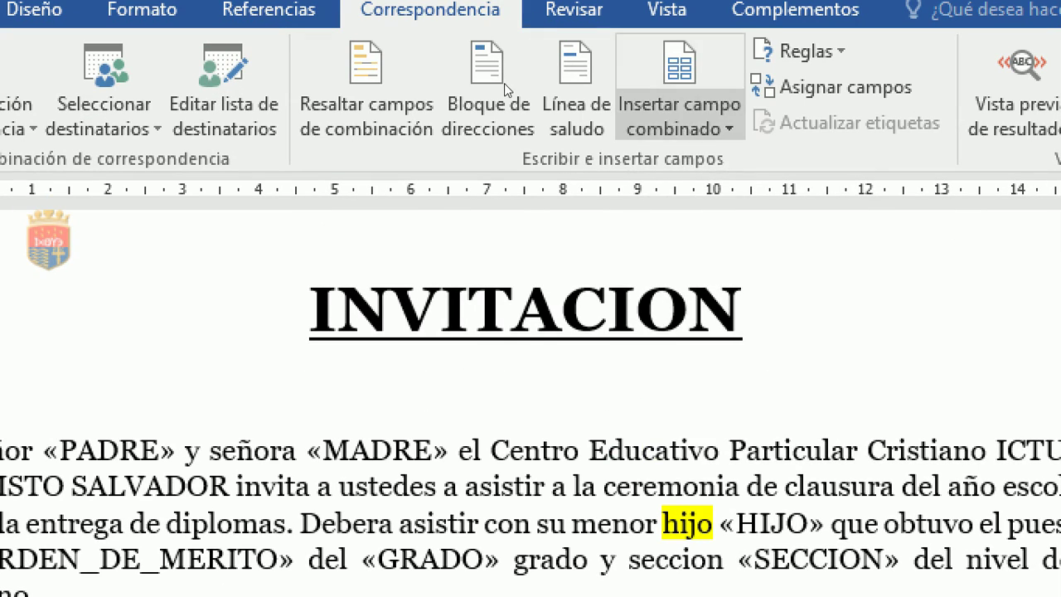
pyautogui.click(679, 104)
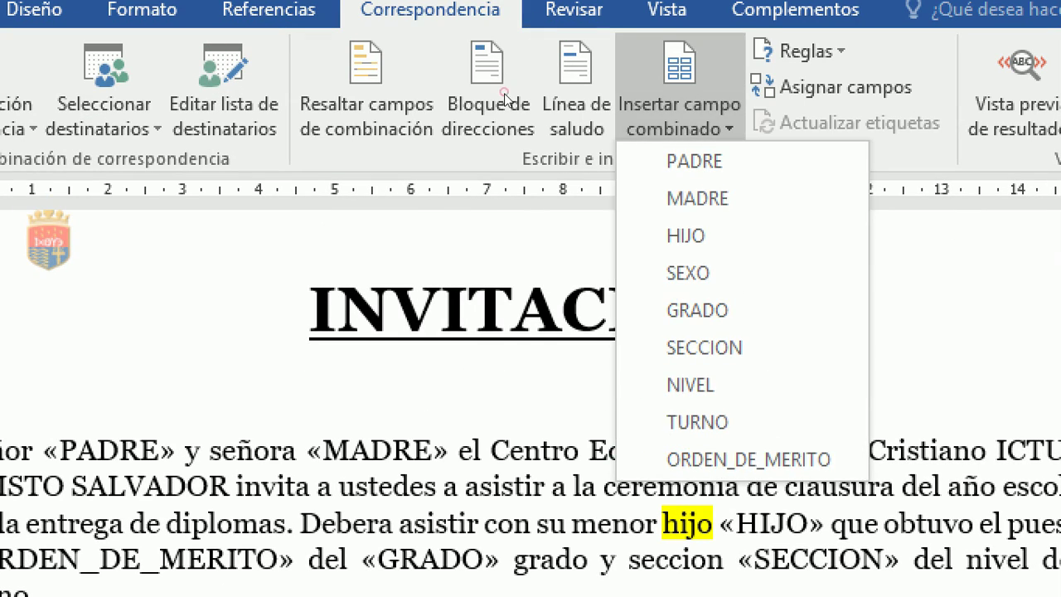
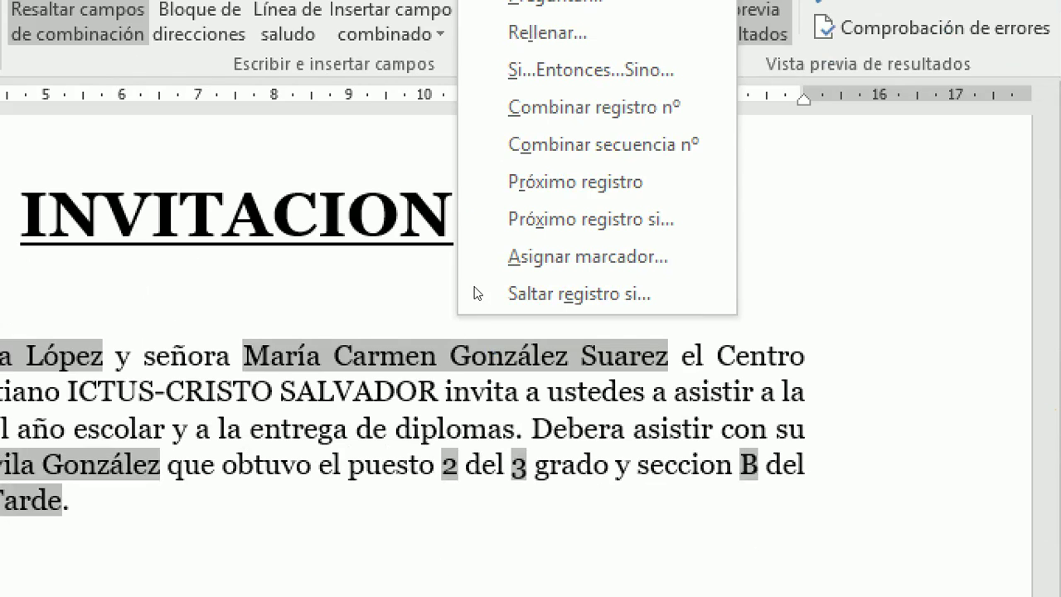
pyautogui.click(475, 288)
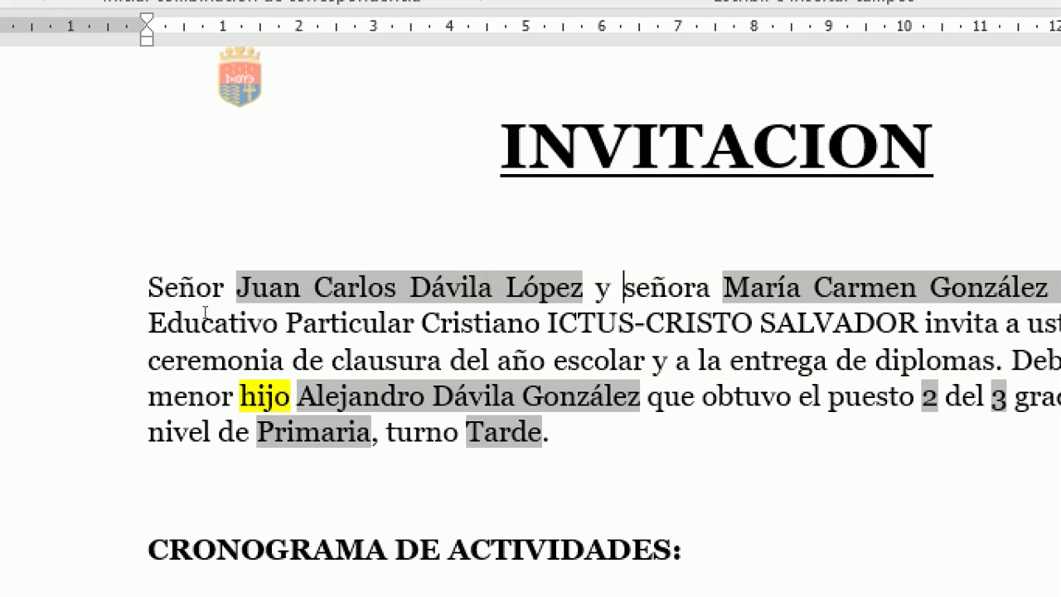
pyautogui.moveTo(205, 310); pyautogui.dragTo(180, 312)
pyautogui.click(210, 342)
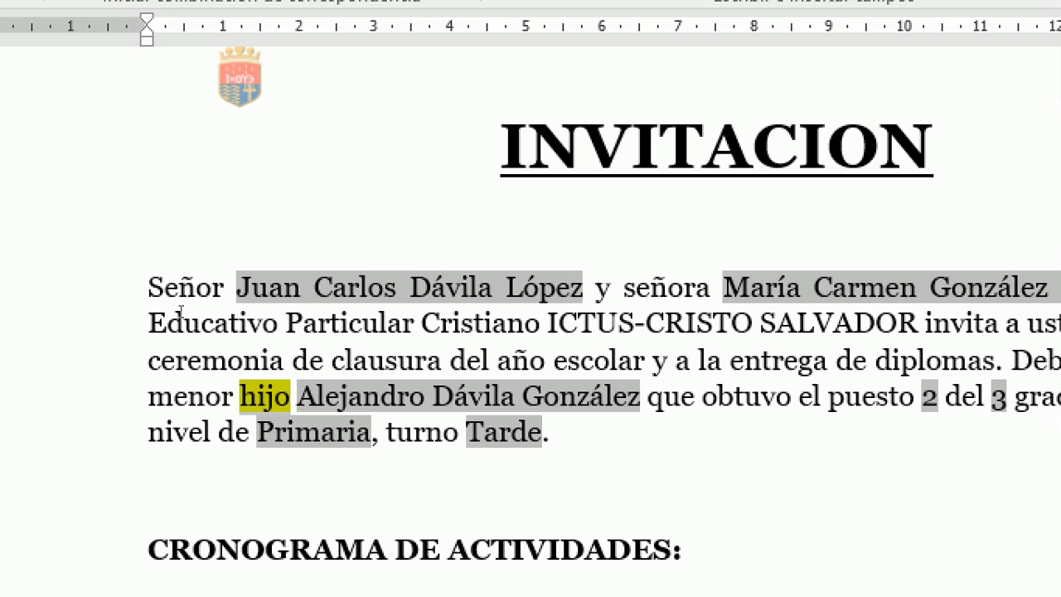
pyautogui.click(210, 345)
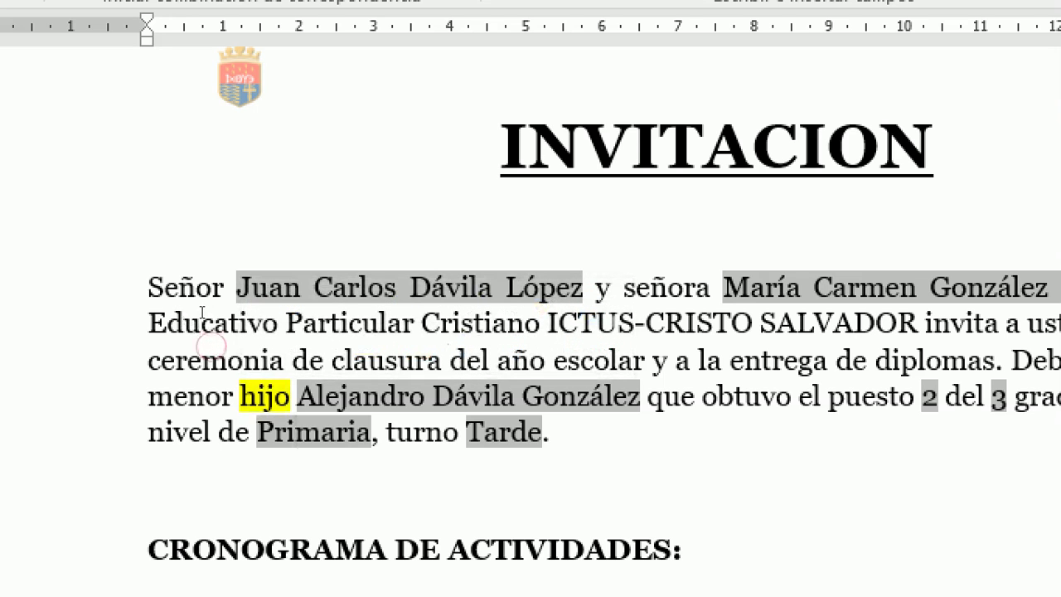
pyautogui.moveTo(201, 311); pyautogui.dragTo(179, 311)
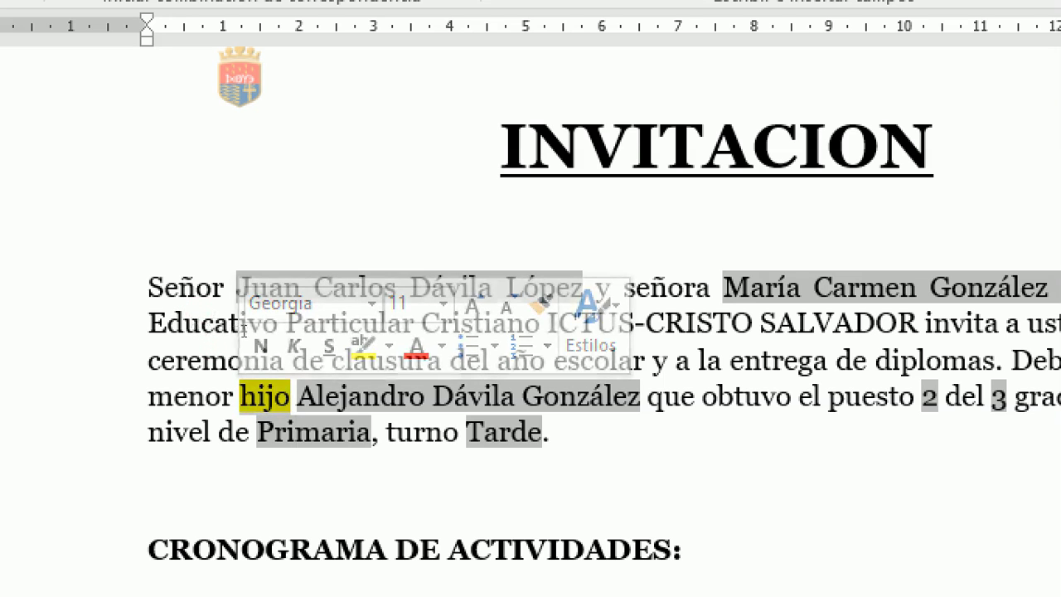
pyautogui.moveTo(242, 326); pyautogui.dragTo(379, 309)
pyautogui.click(355, 323)
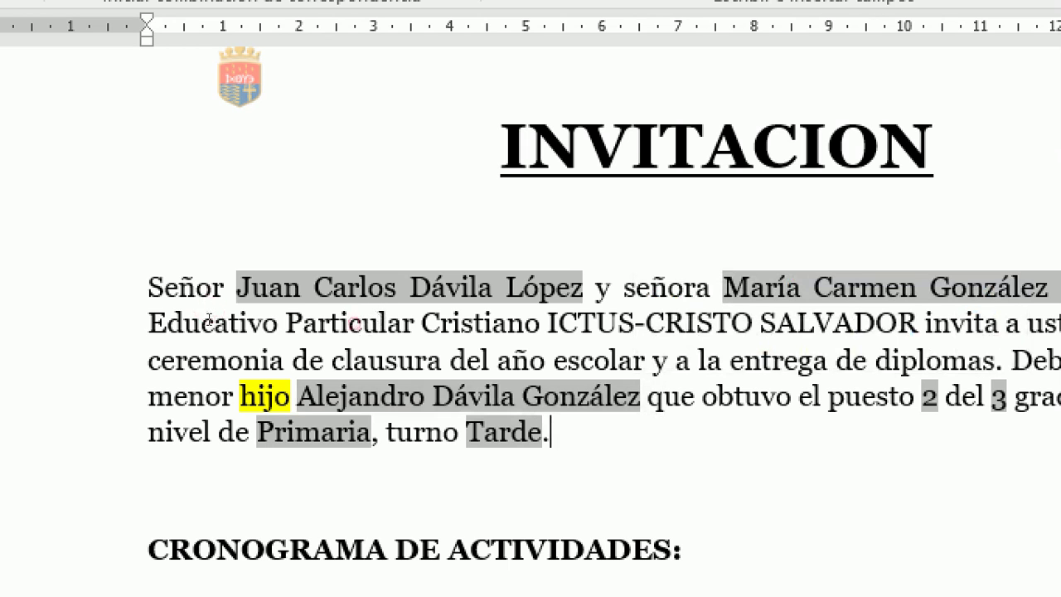
pyautogui.moveTo(201, 311); pyautogui.dragTo(375, 309)
pyautogui.moveTo(199, 311); pyautogui.dragTo(372, 309)
pyautogui.click(201, 321)
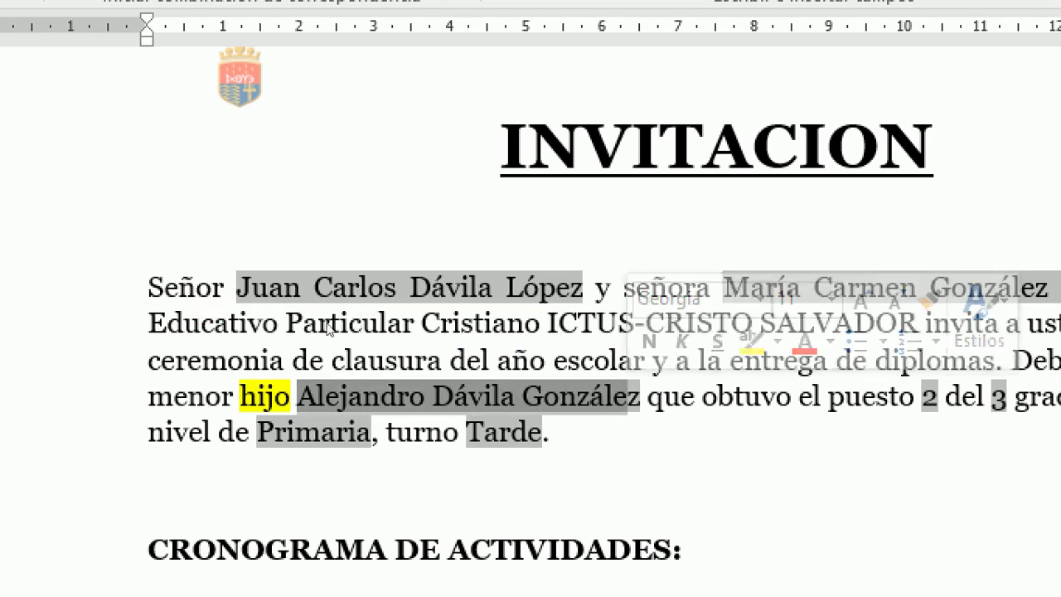
# - Delete the highlighted word "hijo" between "menor" and the child's name field
pyautogui.click(205, 310)
pyautogui.press('Up')
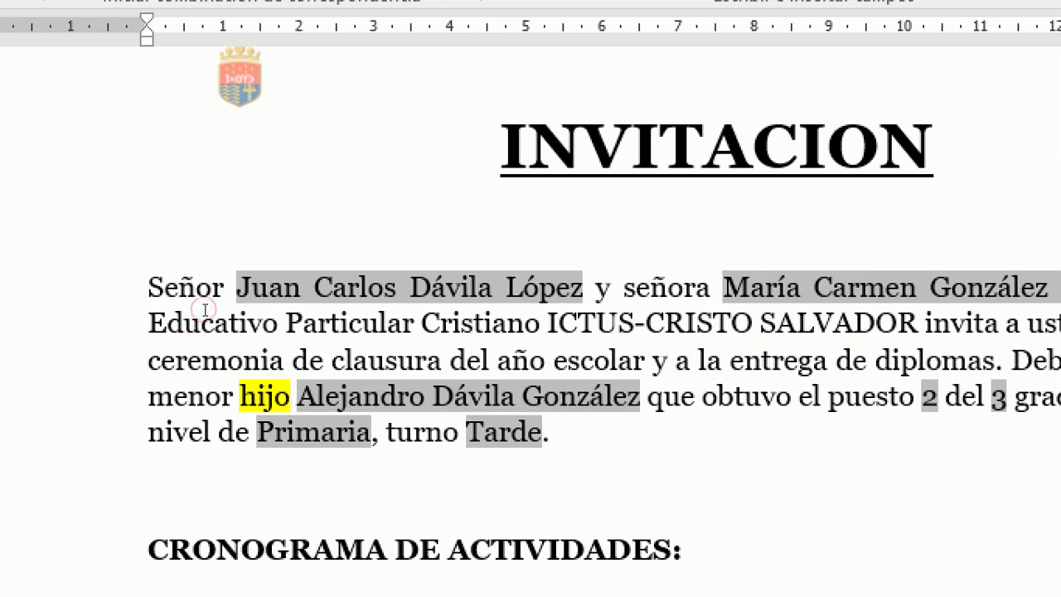
pyautogui.press('BackSpace')
pyautogui.press('BackSpace')
pyautogui.press('BackSpace')
pyautogui.press('BackSpace')
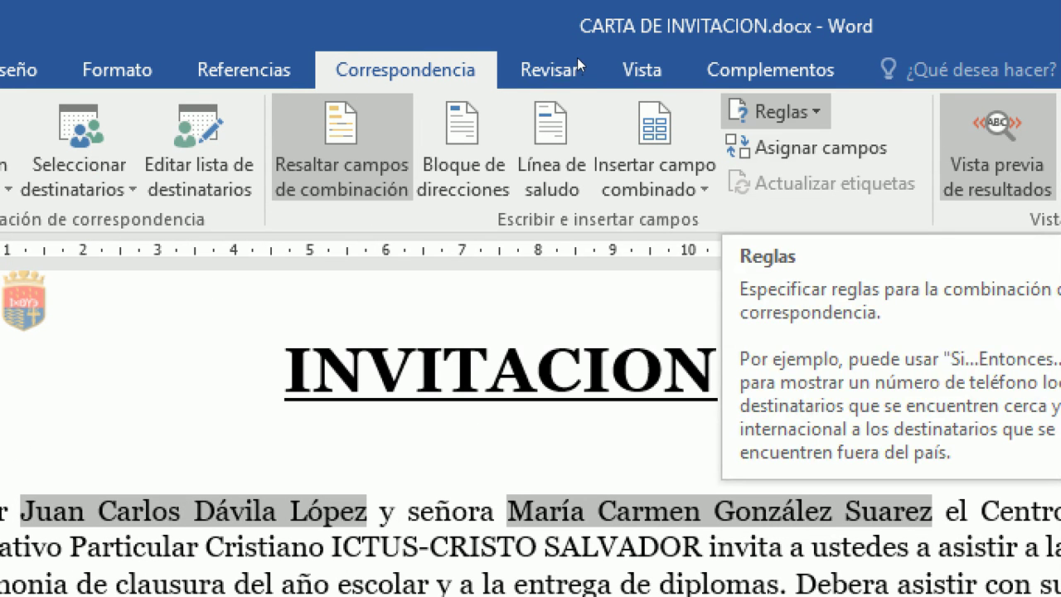
# - Start an If...Then...Else merge rule after "menor" with the condition SEXO equal to M
pyautogui.click(777, 111)
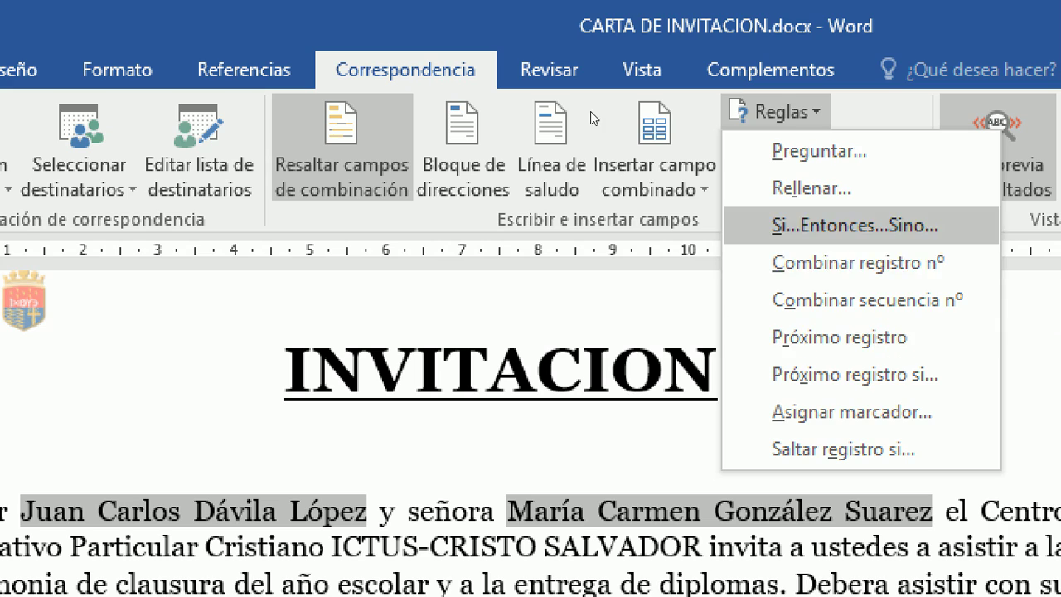
pyautogui.click(779, 225)
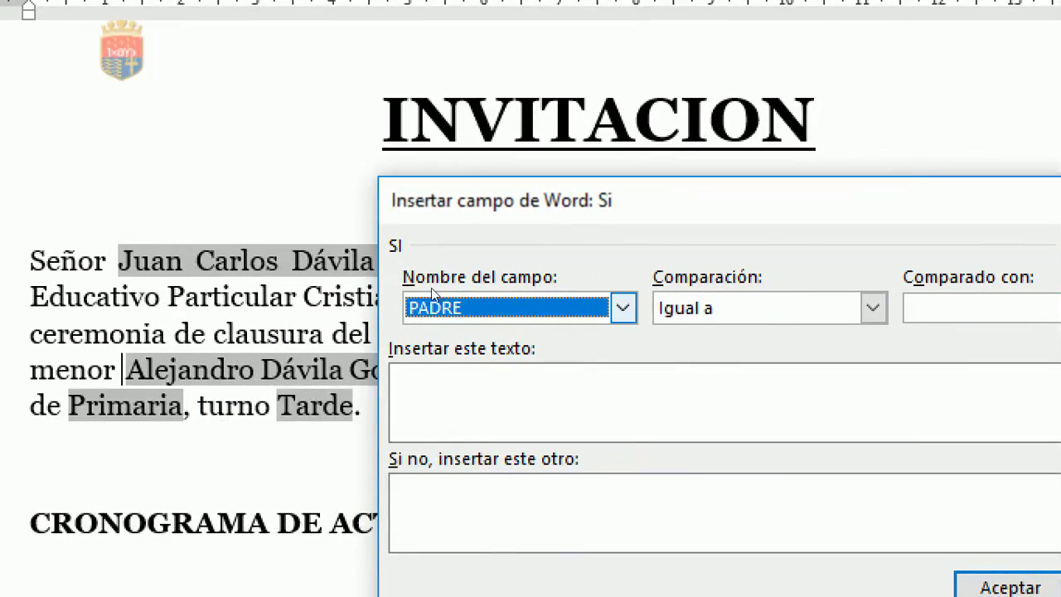
pyautogui.click(623, 308)
pyautogui.click(447, 396)
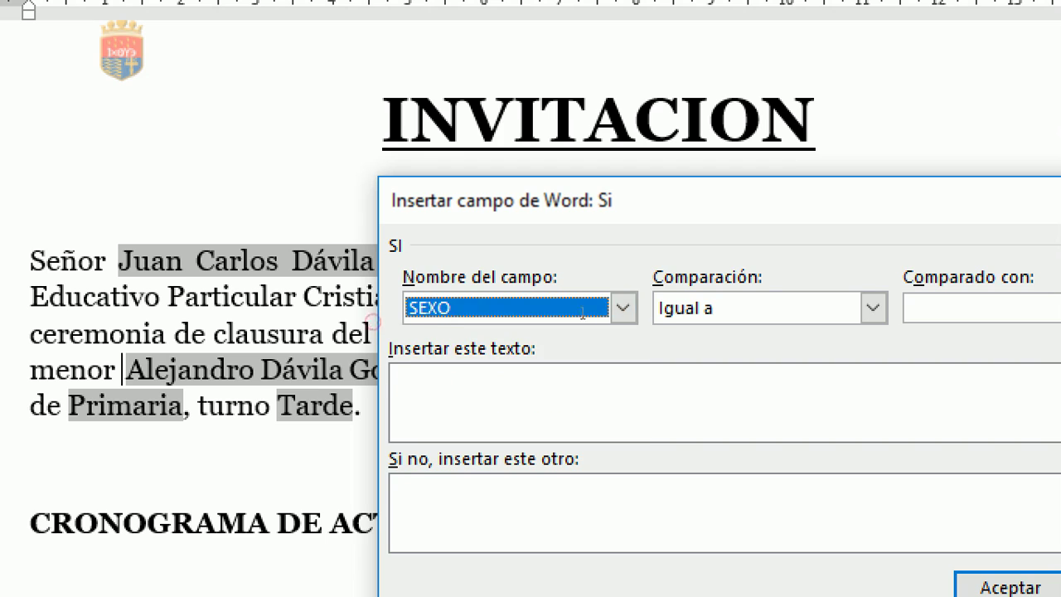
pyautogui.click(882, 323)
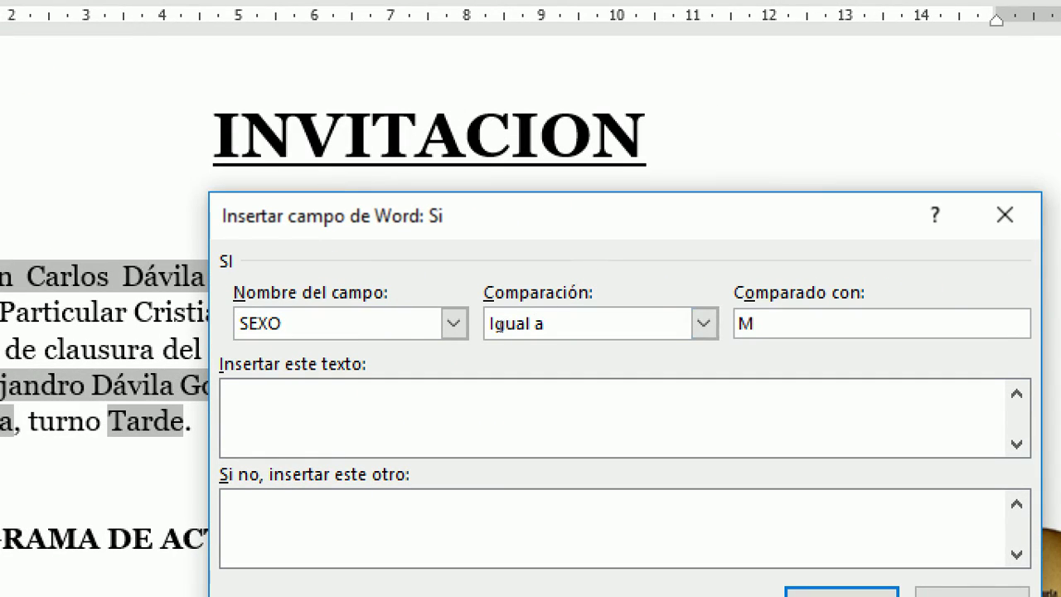
# - Have the rule insert "hijo" when the condition is met and "hija" otherwise, and accept it
pyautogui.press('Tab')
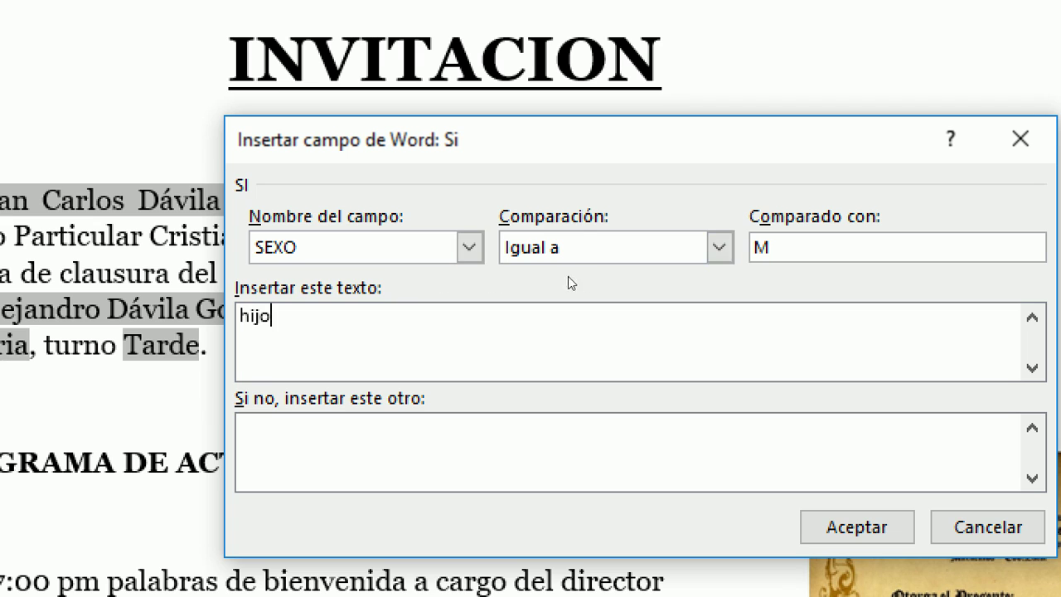
pyautogui.doubleClick(298, 315)
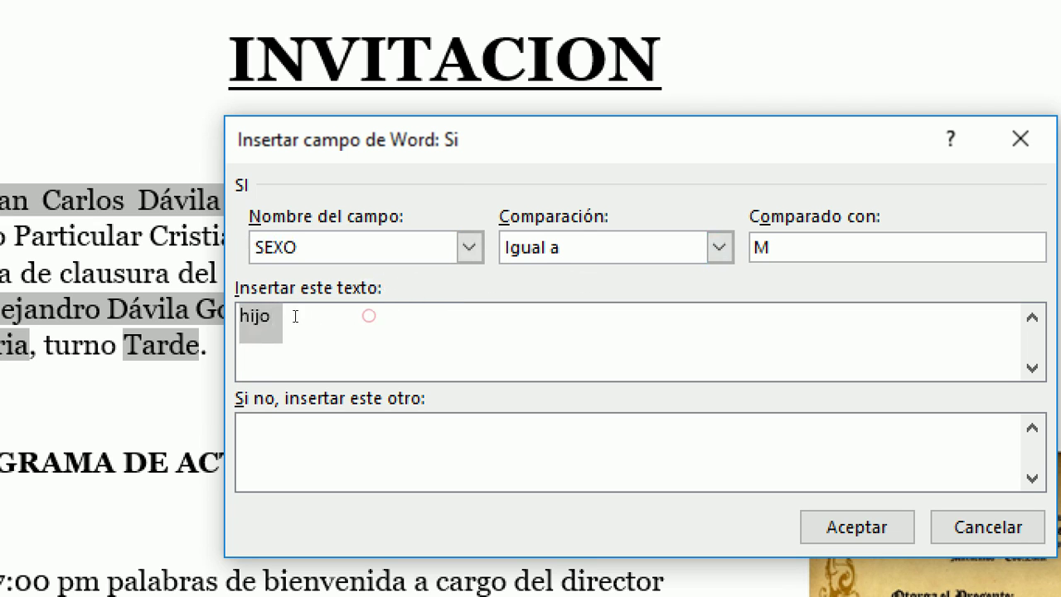
pyautogui.click(348, 317)
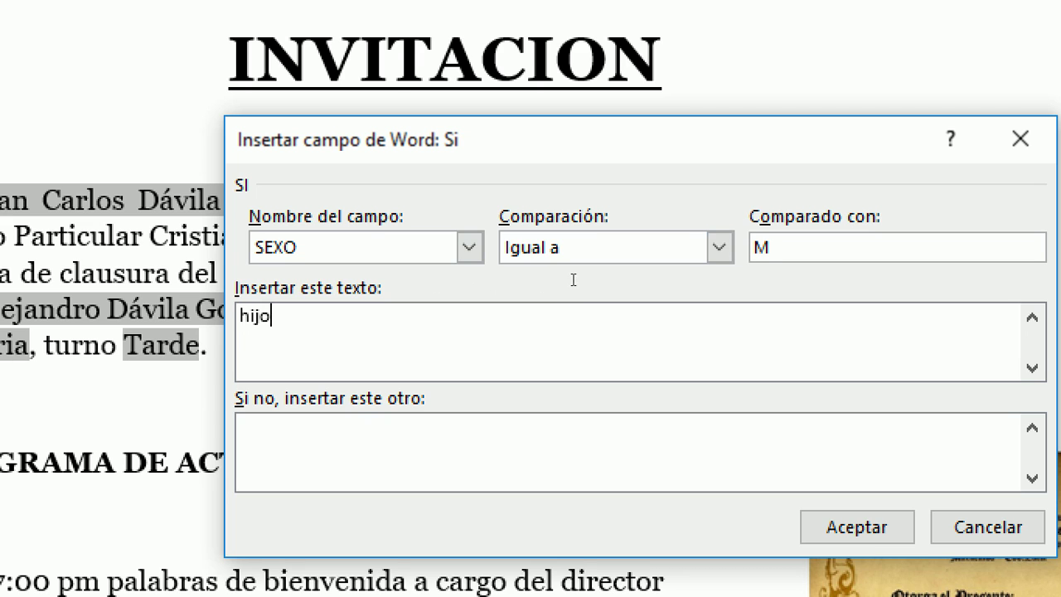
pyautogui.click(339, 376)
pyautogui.write('hija')
pyautogui.doubleClick(371, 316)
pyautogui.click(349, 316)
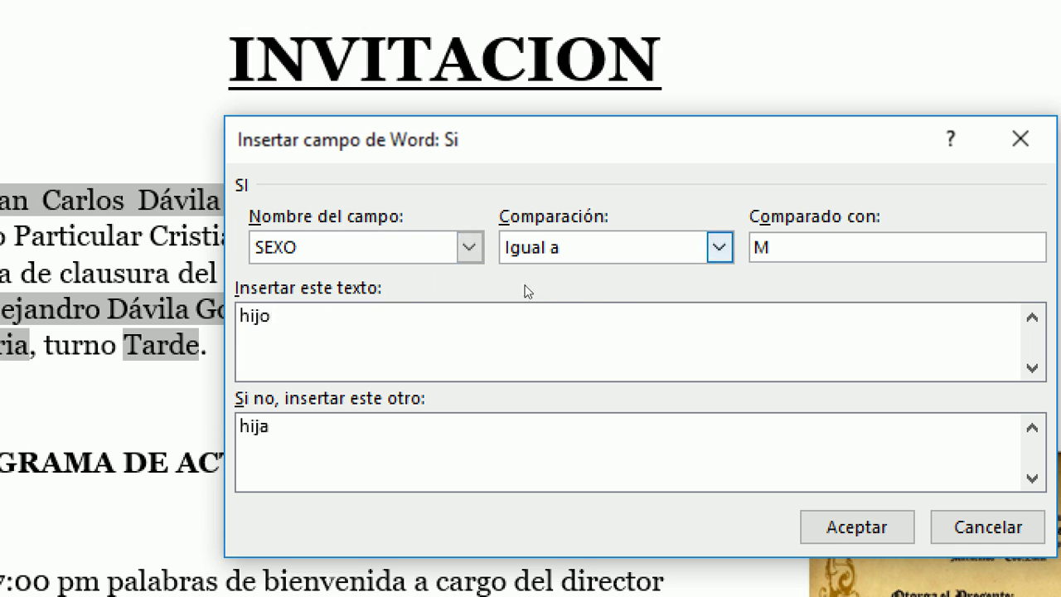
pyautogui.press('Tab')
pyautogui.press('Right')
pyautogui.press('Tab')
pyautogui.press('Return')
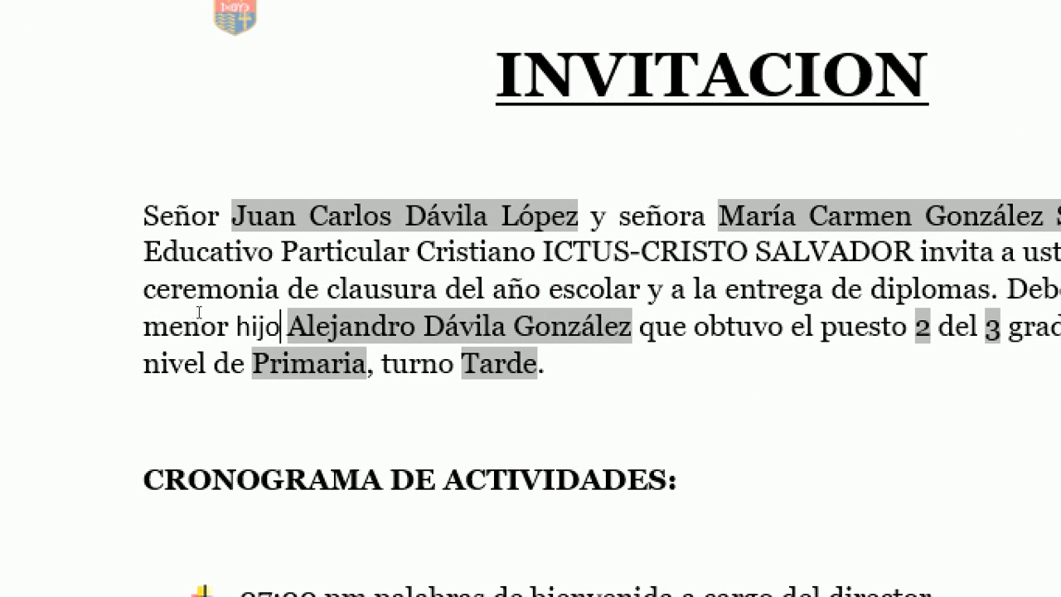
# - Copy the formatting of the word "menor" onto the rule's "hijo" text with Format Painter
pyautogui.moveTo(200, 312); pyautogui.dragTo(196, 312)
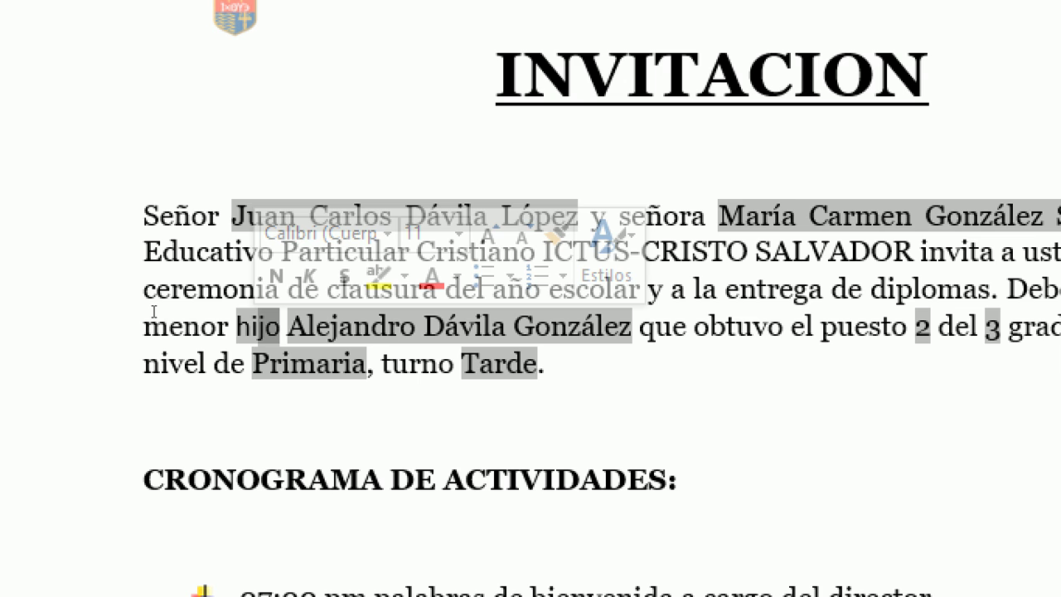
pyautogui.click(153, 311)
pyautogui.doubleClick(153, 311)
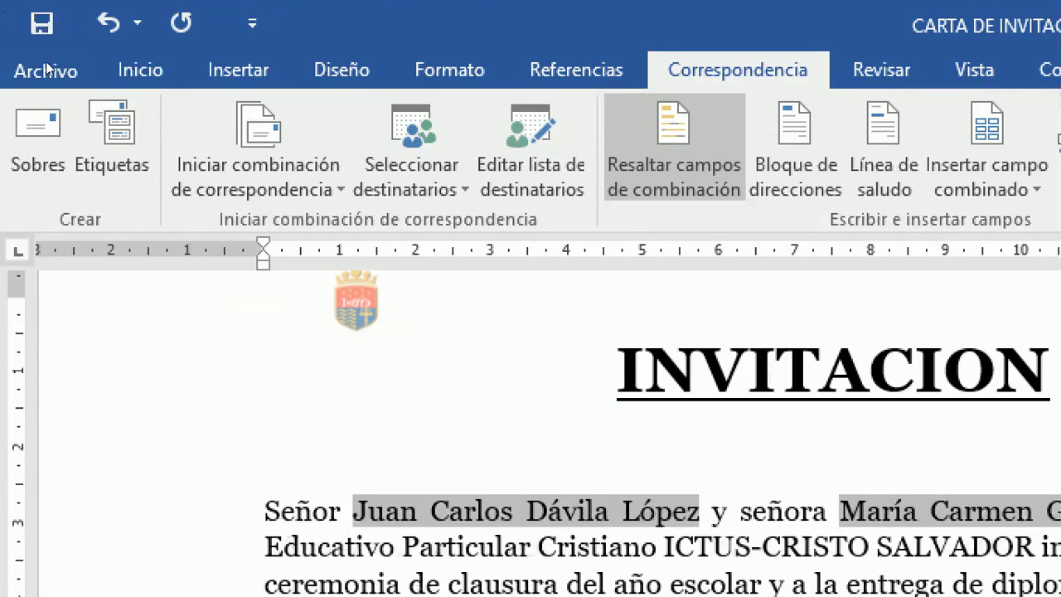
pyautogui.click(133, 70)
pyautogui.click(124, 182)
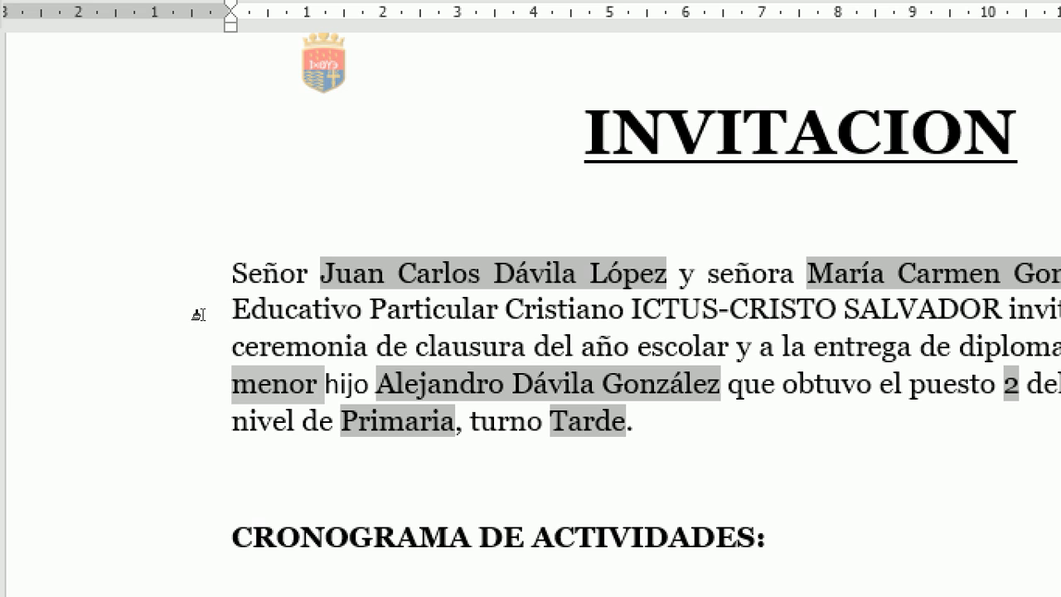
pyautogui.click(201, 315)
pyautogui.click(211, 328)
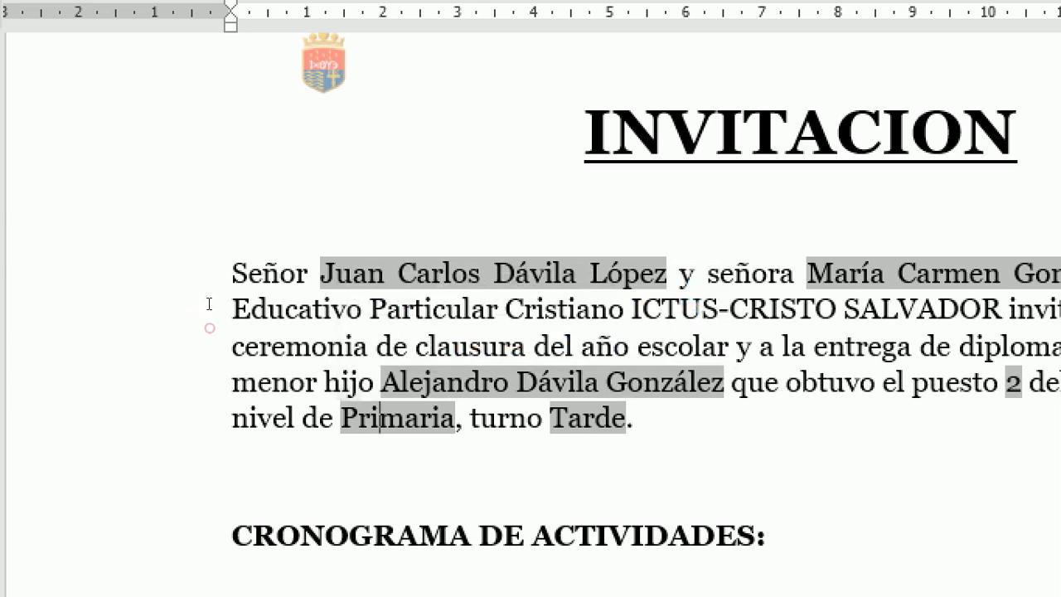
# - Preview the letters for records 2 and 3, checking the "hijo" or "hija" wording against each child's name
pyautogui.click(704, 69)
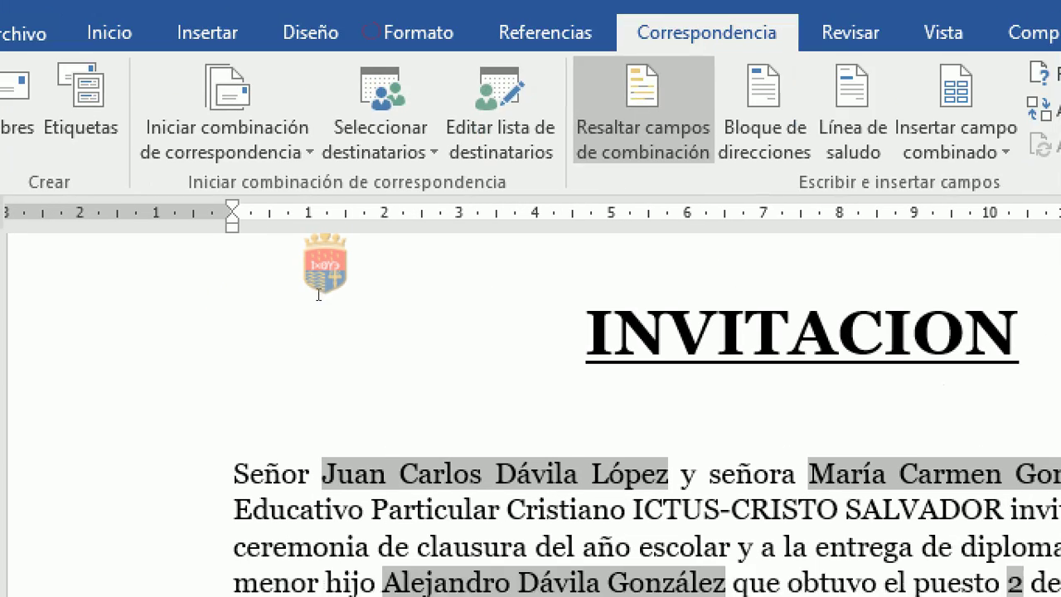
pyautogui.moveTo(303, 341); pyautogui.dragTo(611, 340)
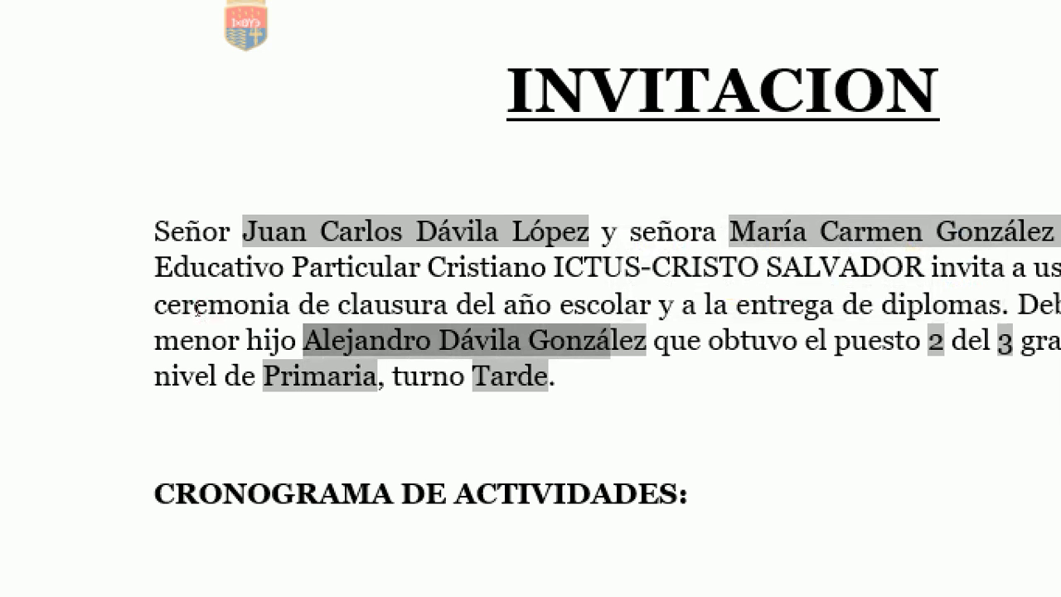
pyautogui.click(282, 341)
pyautogui.moveTo(246, 341); pyautogui.dragTo(646, 340)
pyautogui.click(935, 61)
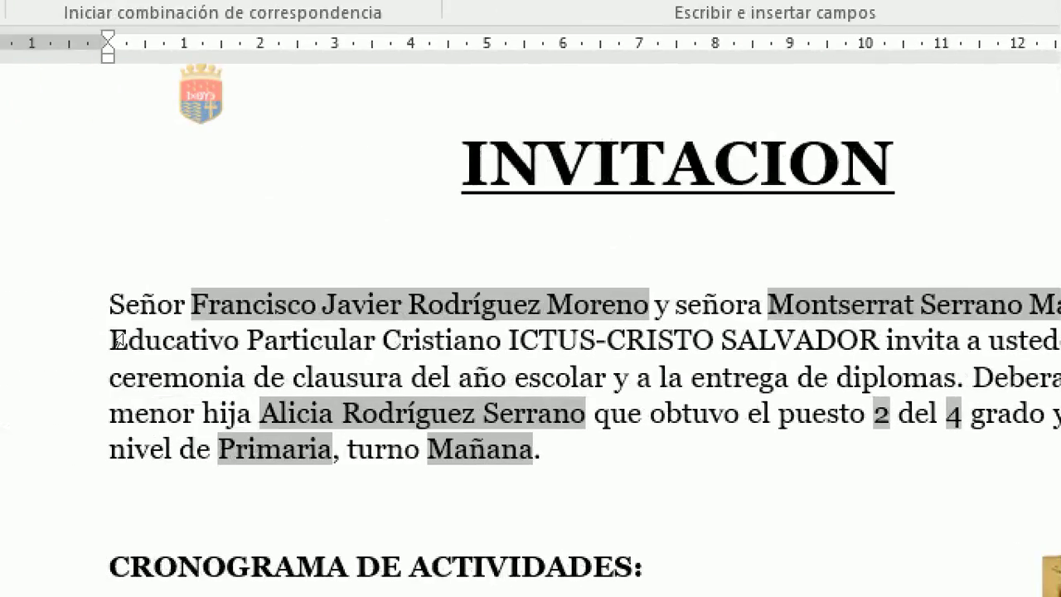
pyautogui.moveTo(259, 413); pyautogui.dragTo(202, 412)
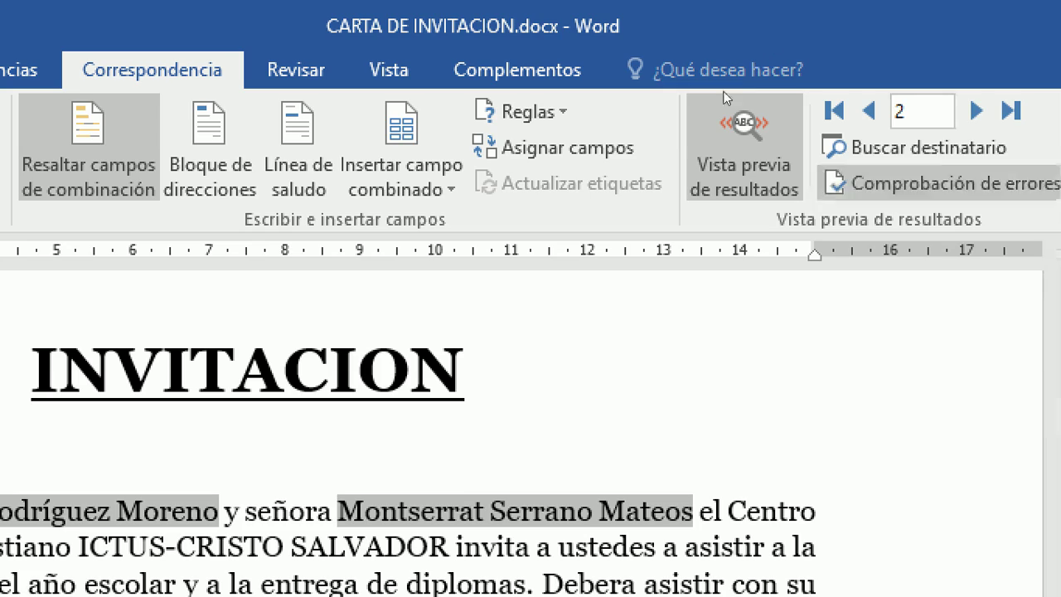
pyautogui.click(975, 111)
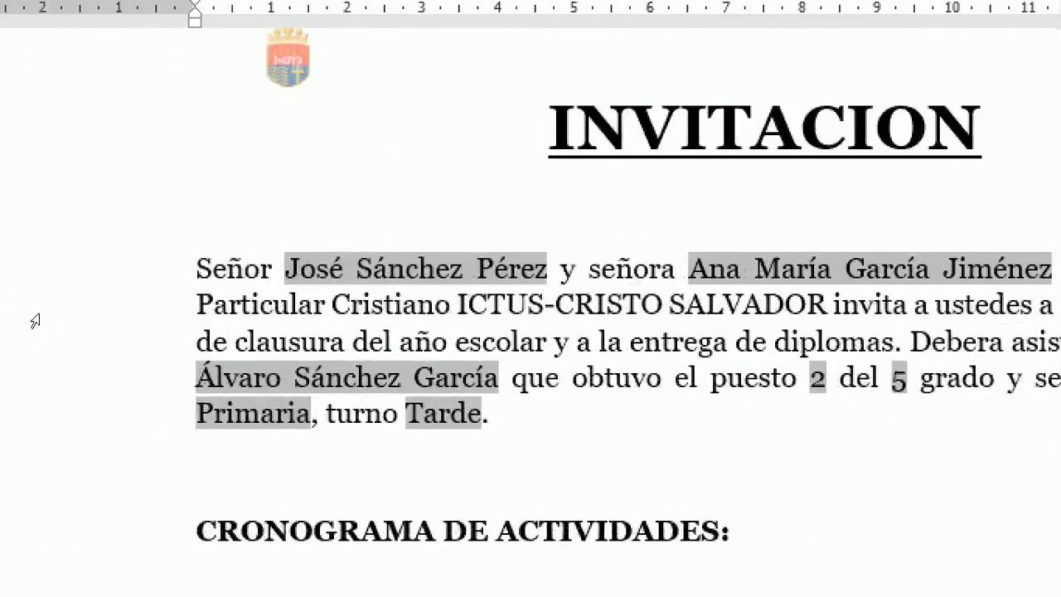
pyautogui.doubleClick(137, 304)
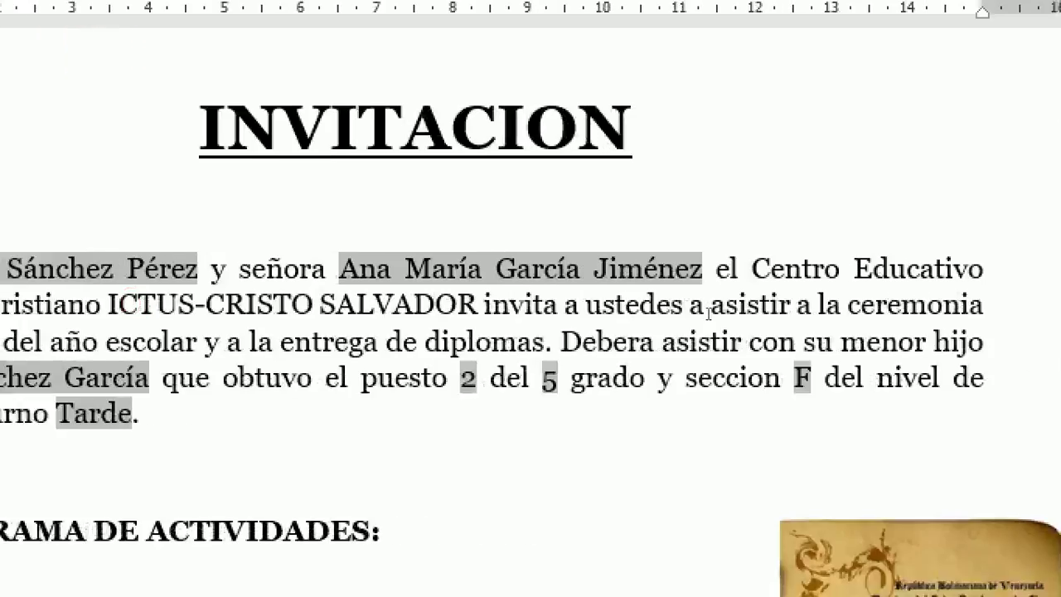
pyautogui.doubleClick(705, 294)
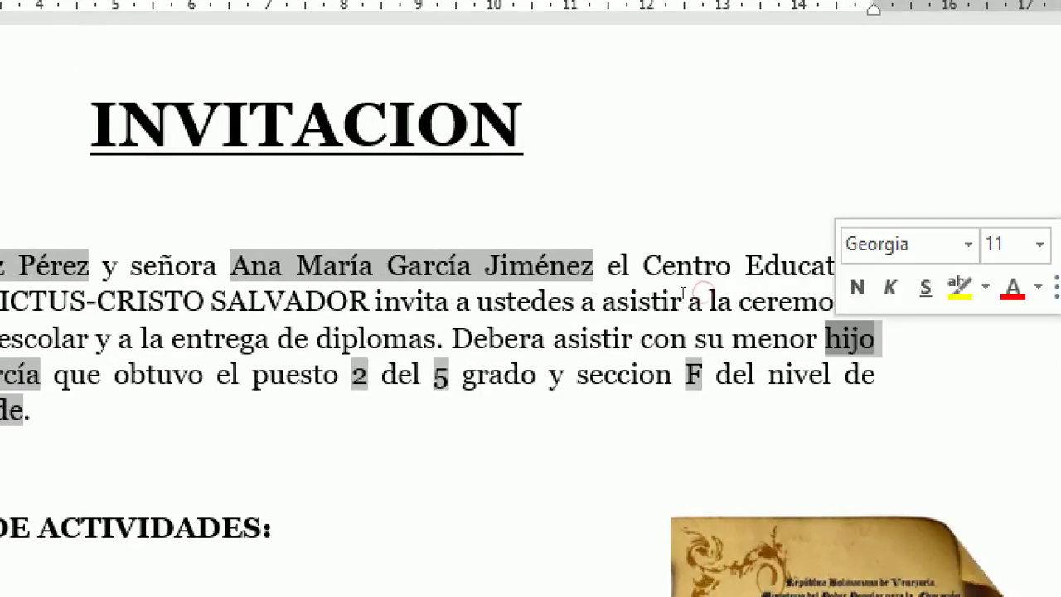
pyautogui.click(523, 331)
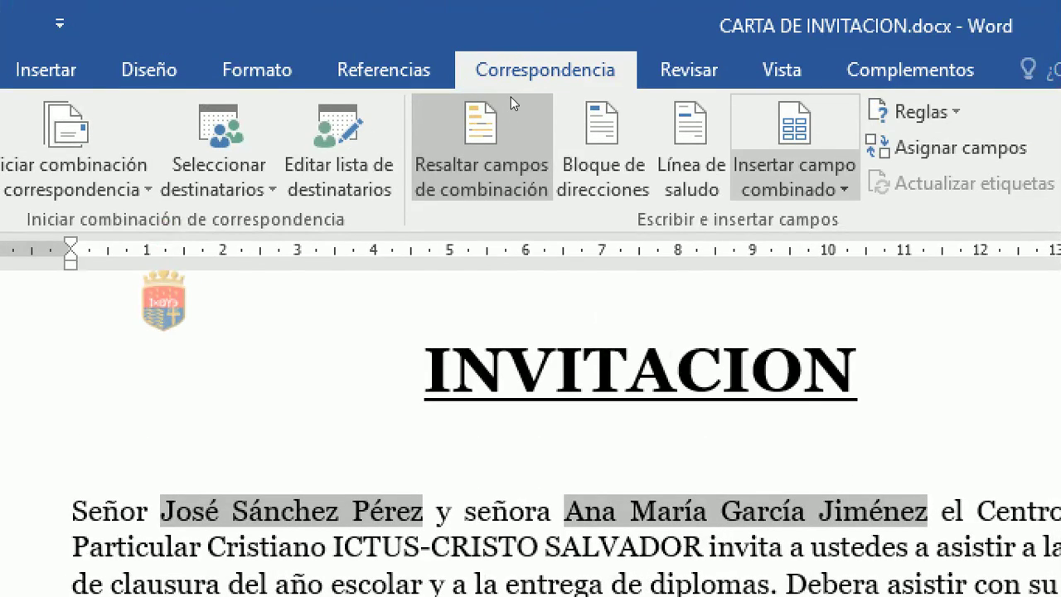
pyautogui.click(914, 112)
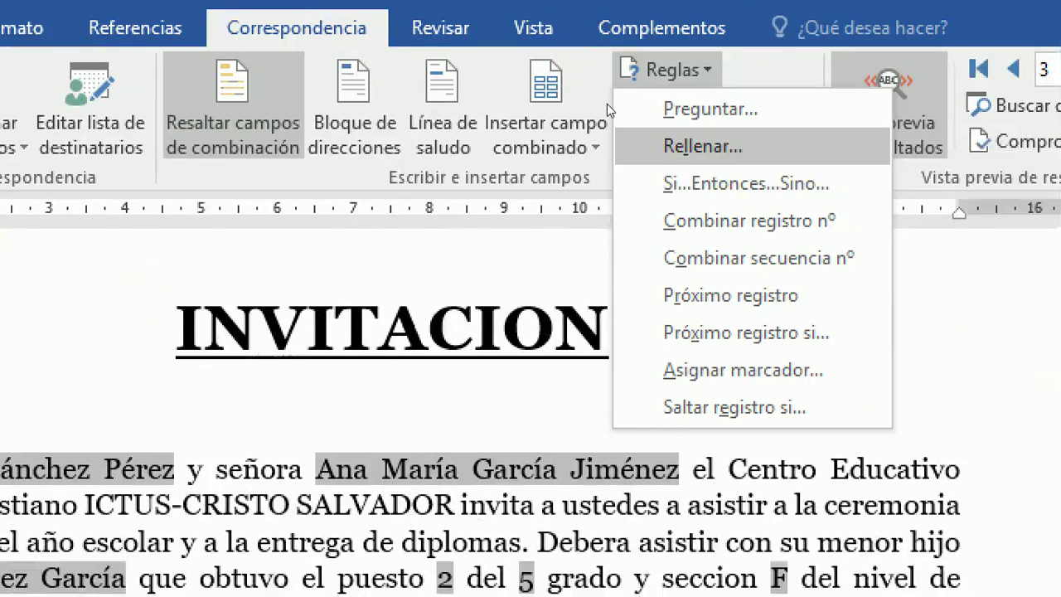
pyautogui.click(483, 254)
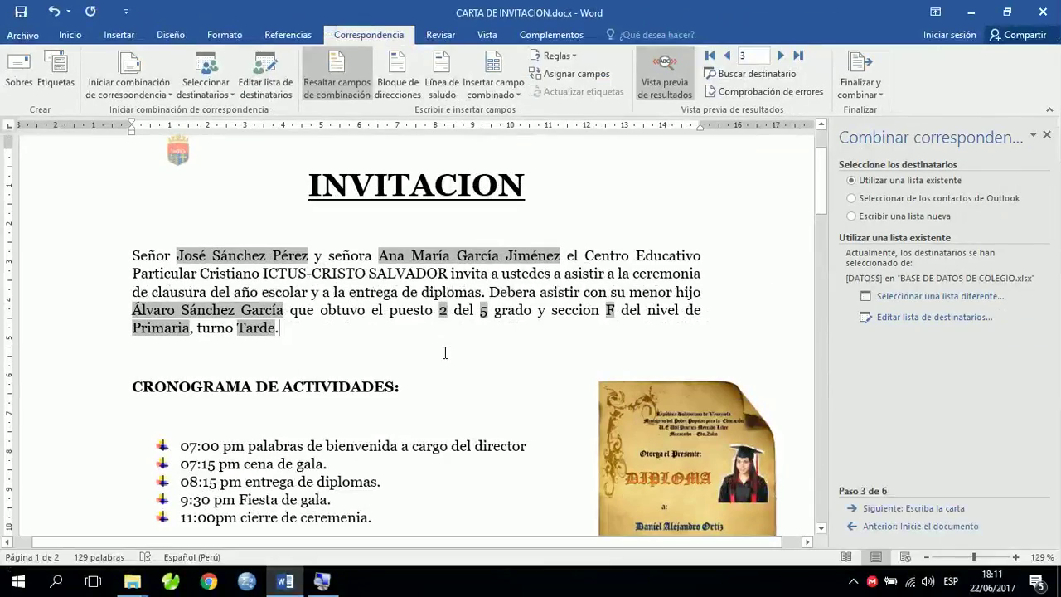
# - Remove the empty space above CRONOGRAMA DE ACTIVIDADES and the trailing blank page so the letter fits on one page
pyautogui.scroll(-15, 453, 346)
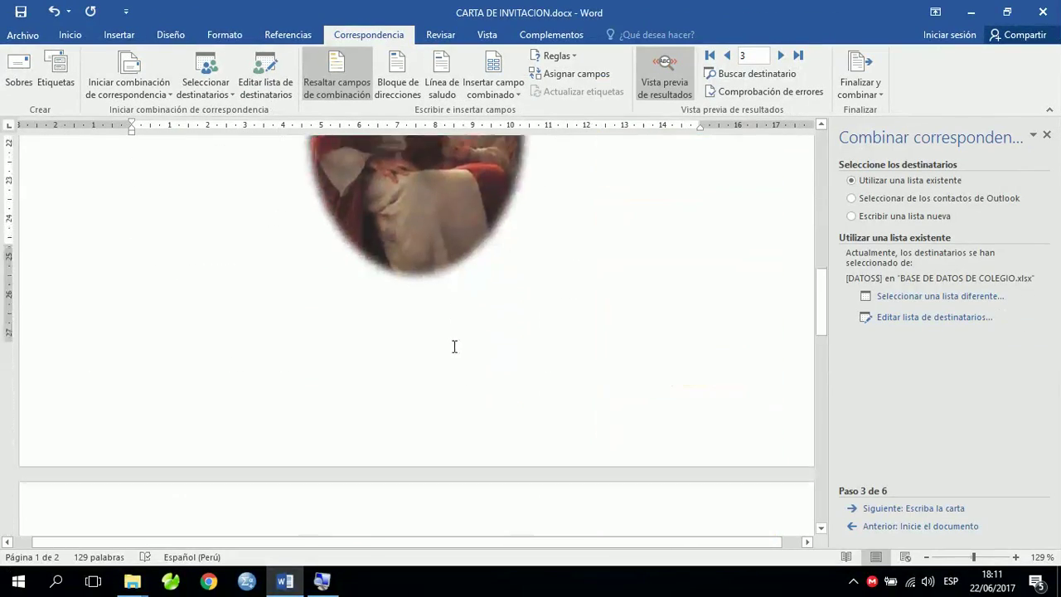
pyautogui.scroll(15, 372, 381)
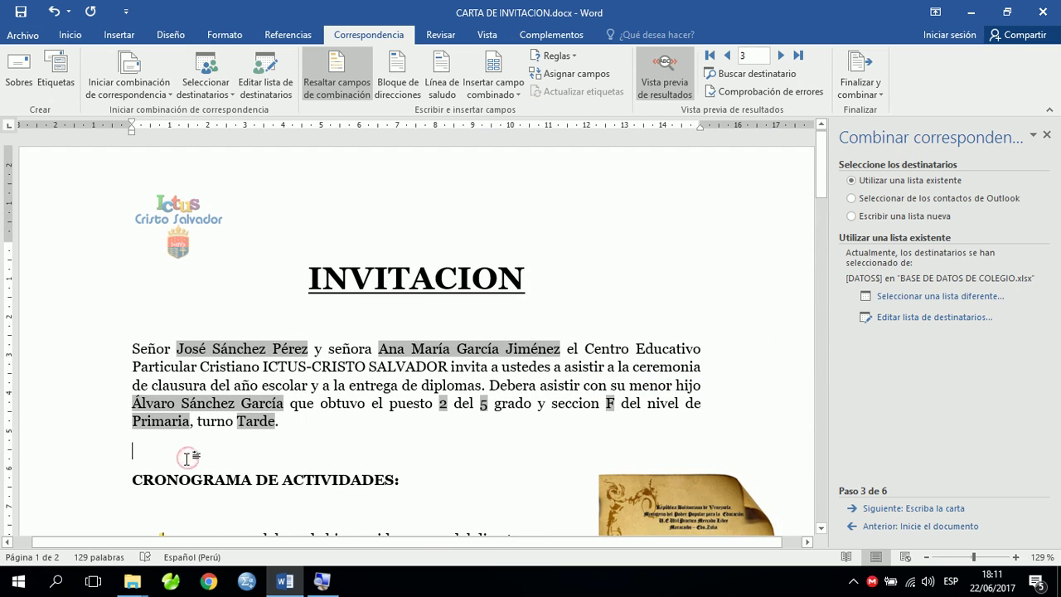
pyautogui.press('BackSpace')
pyautogui.scroll(-3, 332, 419)
pyautogui.scroll(-12, 339, 416)
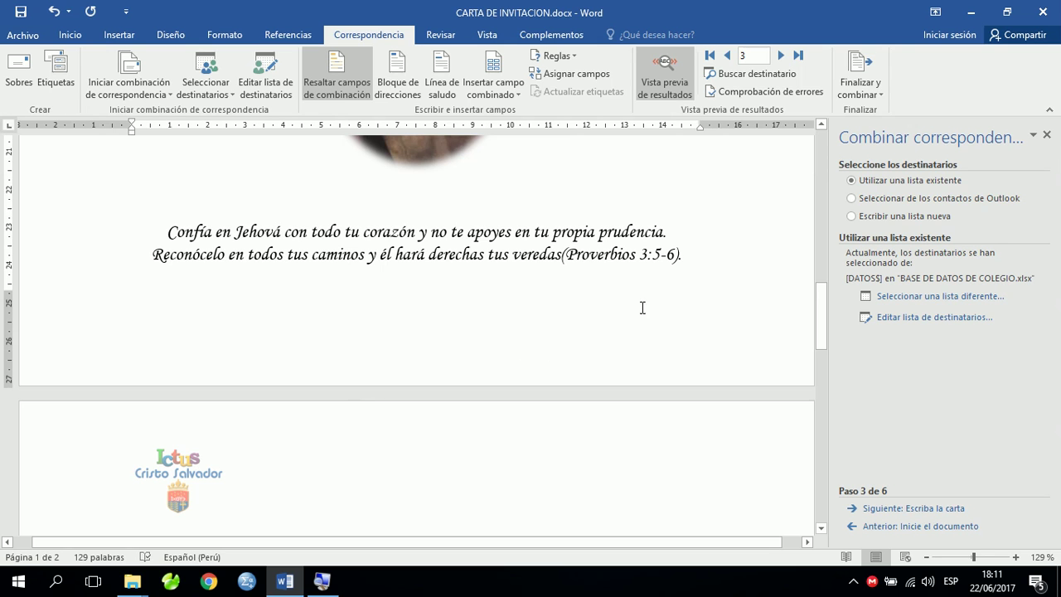
pyautogui.click(698, 266)
pyautogui.scroll(3, 709, 265)
pyautogui.scroll(12, 709, 401)
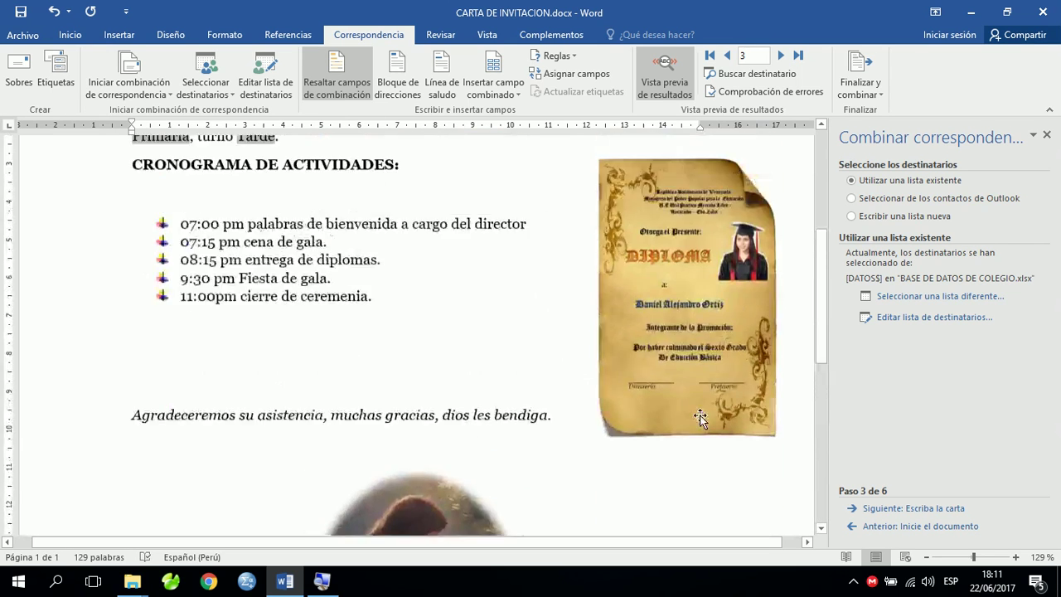
pyautogui.scroll(-12, 701, 415)
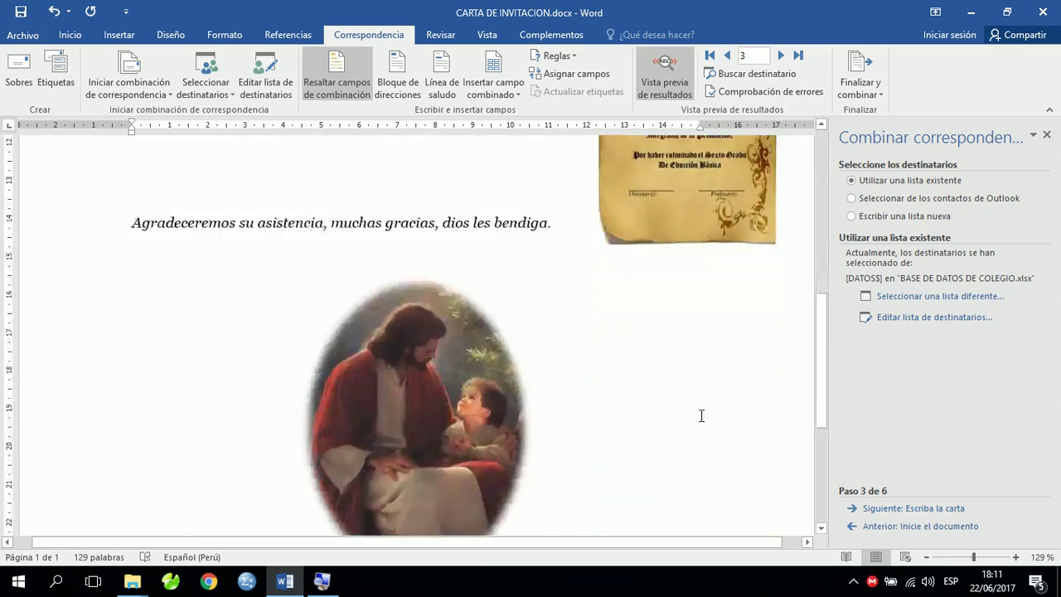
pyautogui.scroll(12, 701, 415)
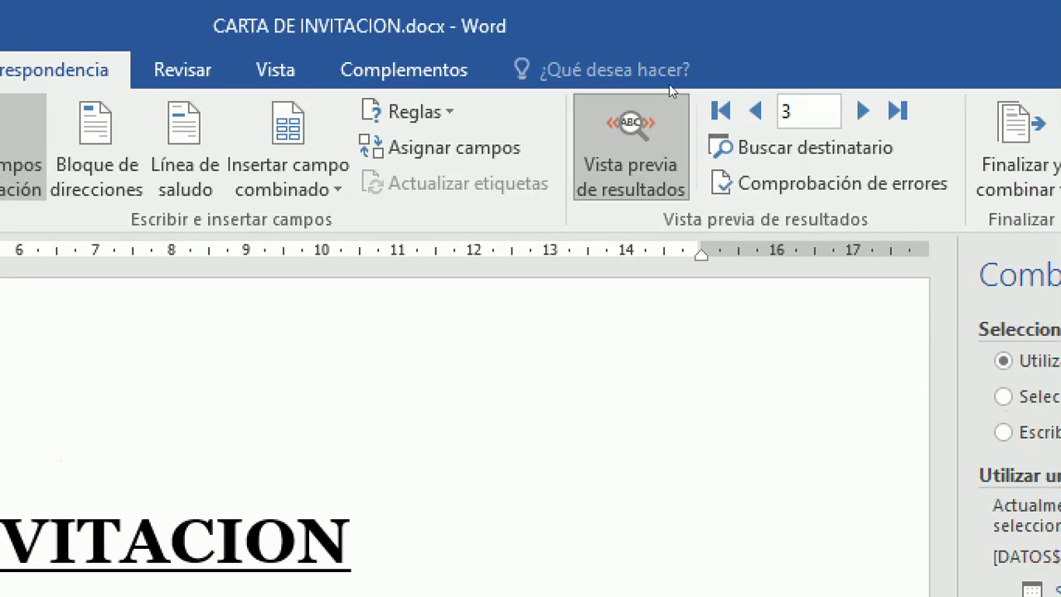
# - Turn off the results preview and start merging the letters into individually editable documents
pyautogui.click(613, 178)
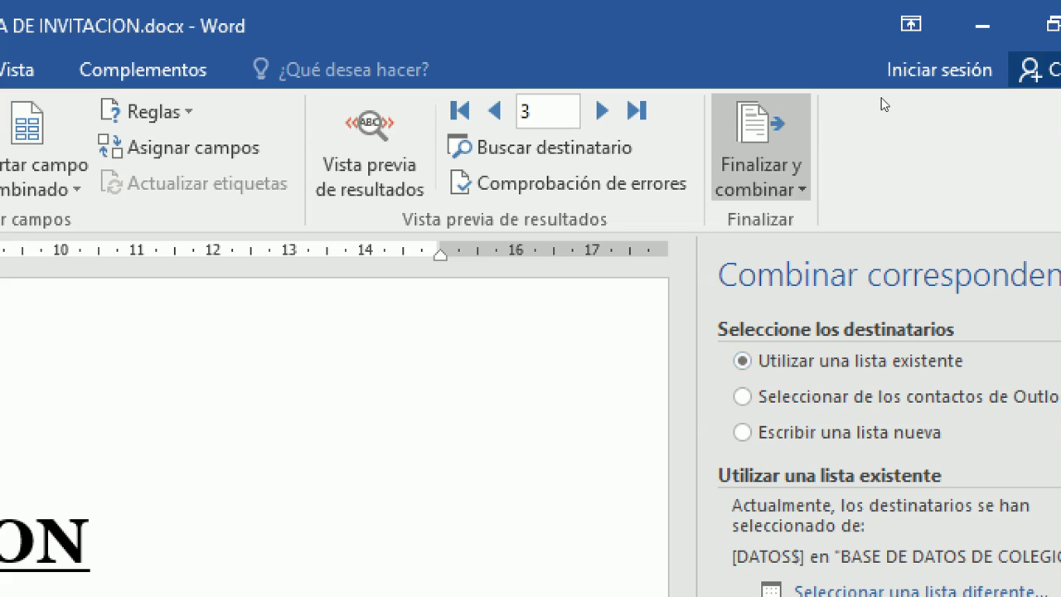
pyautogui.click(760, 177)
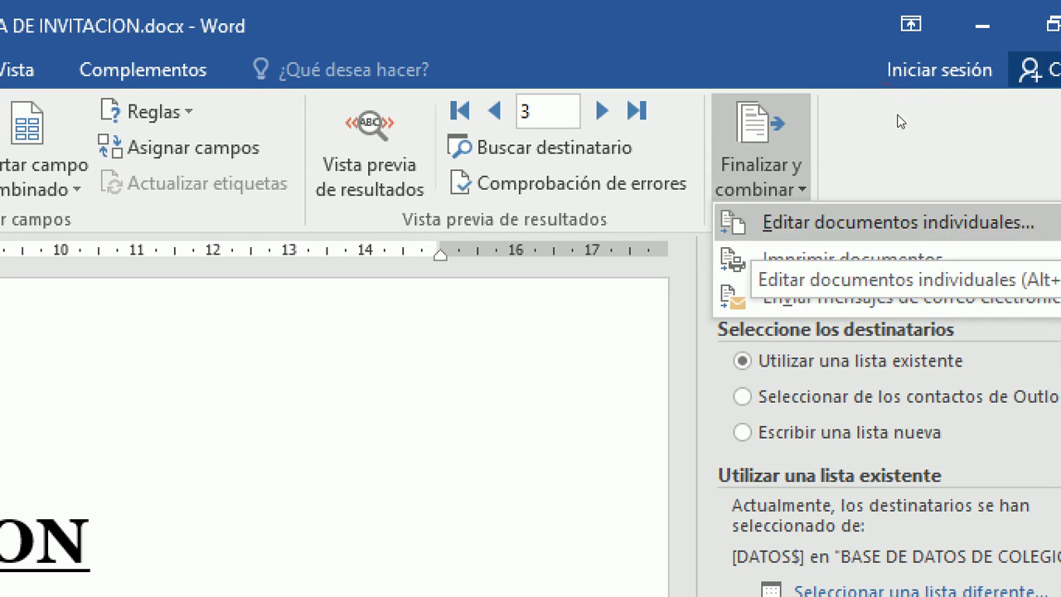
pyautogui.click(900, 222)
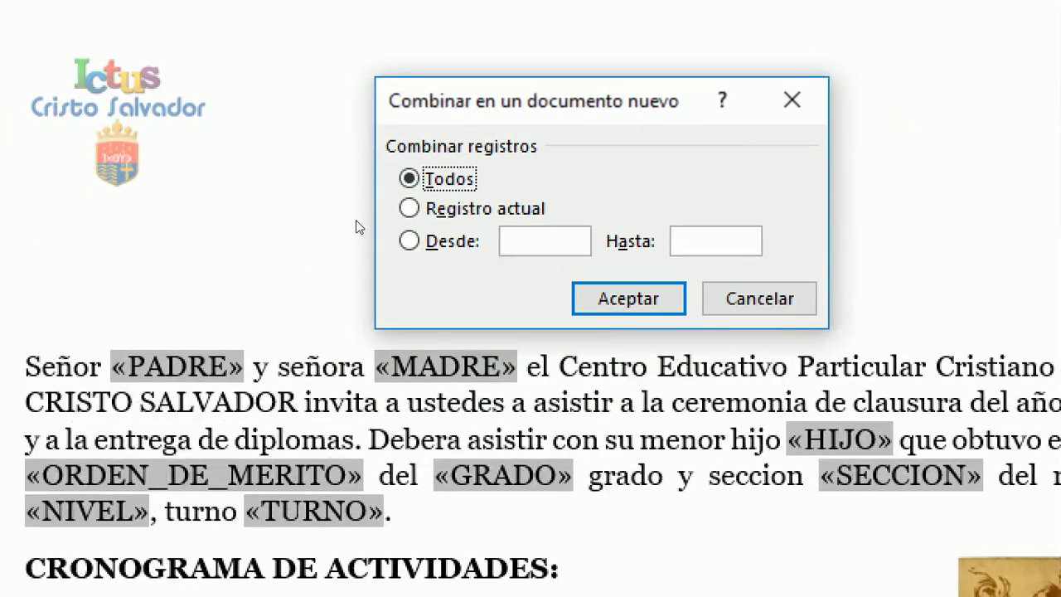
# - Limit the merge to a range of records from 1 to 5
pyautogui.moveTo(406, 101)
pyautogui.mouseDown()
pyautogui.moveTo(394, 189)
pyautogui.moveTo(349, 279)
pyautogui.mouseUp()
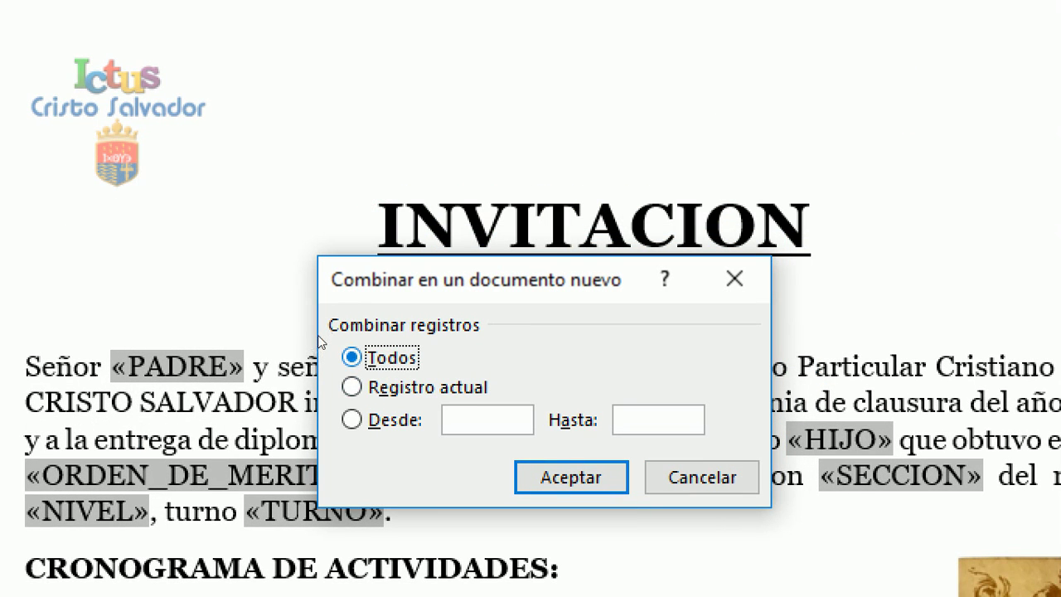
pyautogui.press('Down')
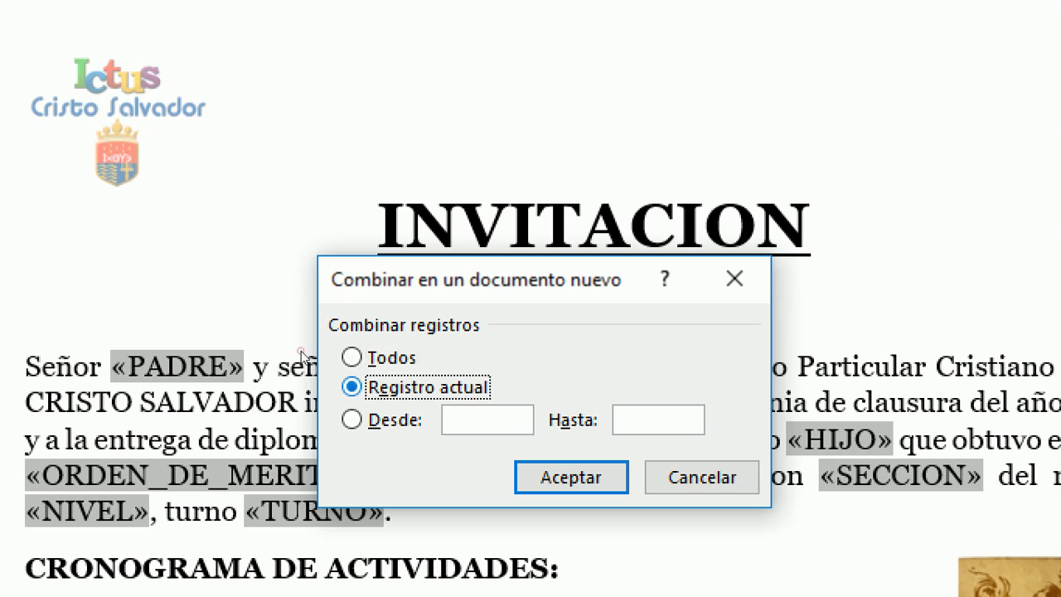
pyautogui.press('Down')
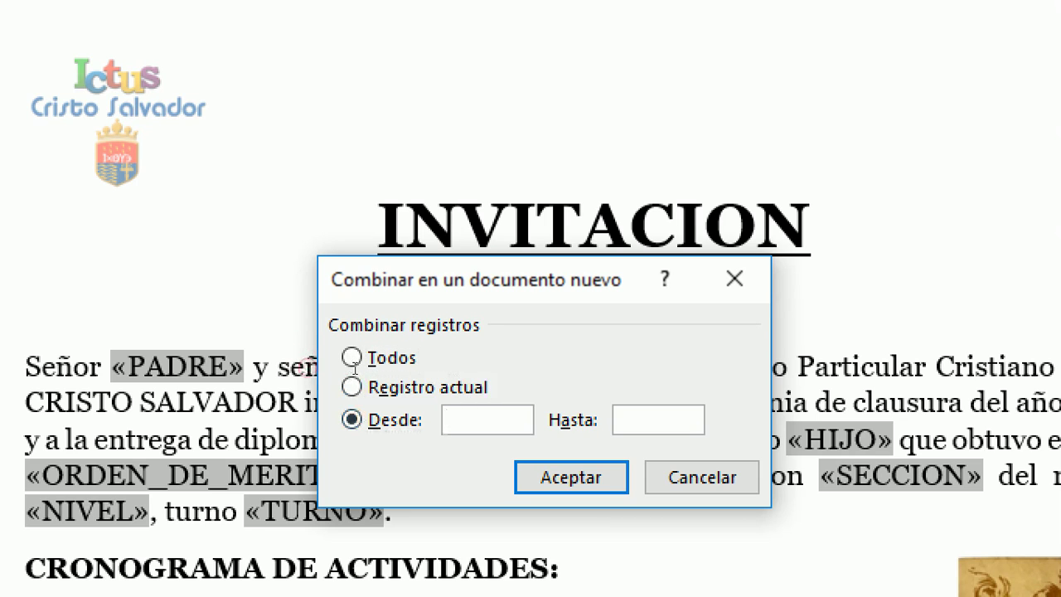
pyautogui.write('5')
pyautogui.moveTo(355, 370); pyautogui.dragTo(351, 369)
pyautogui.moveTo(372, 302); pyautogui.dragTo(382, 279)
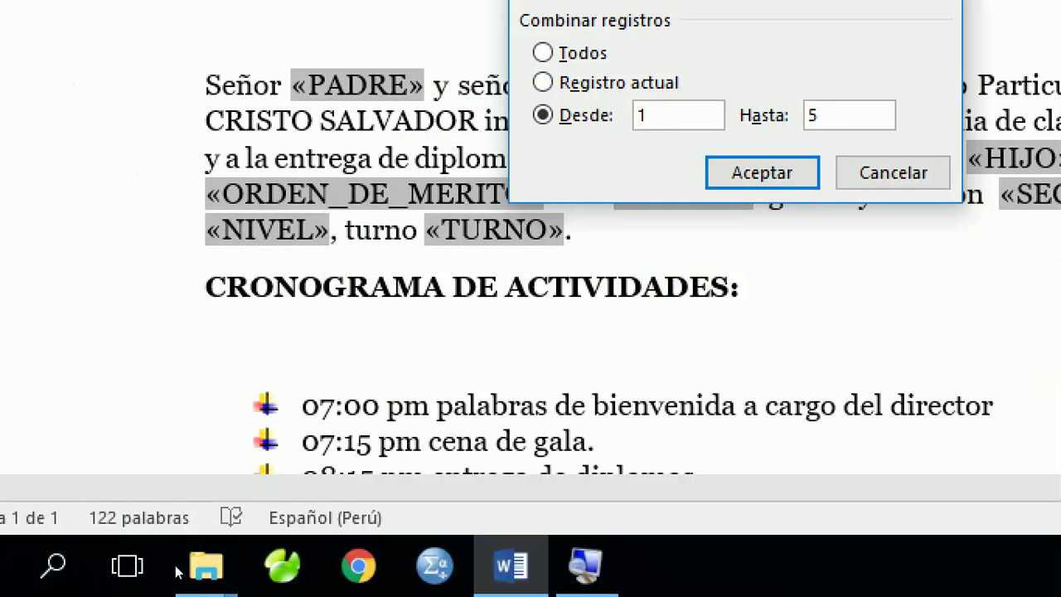
# - Open BASE DE DATOS DE COLEGIO.xlsx from the CARTA DE INVITACION - SOLO DATOS folder in Excel as read-only
pyautogui.moveTo(204, 564)
pyautogui.click(439, 398)
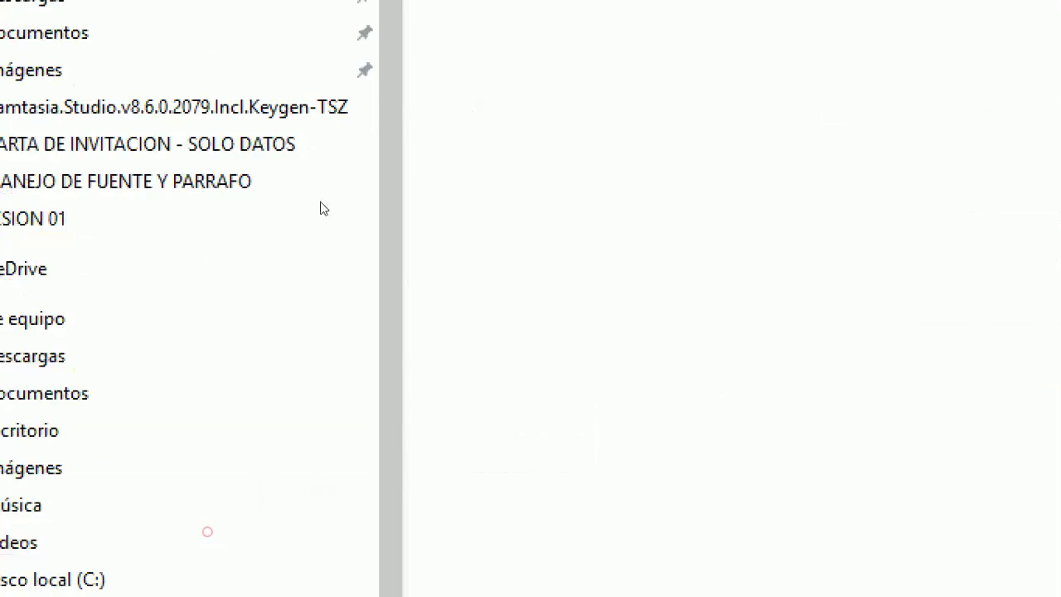
pyautogui.press('F2')
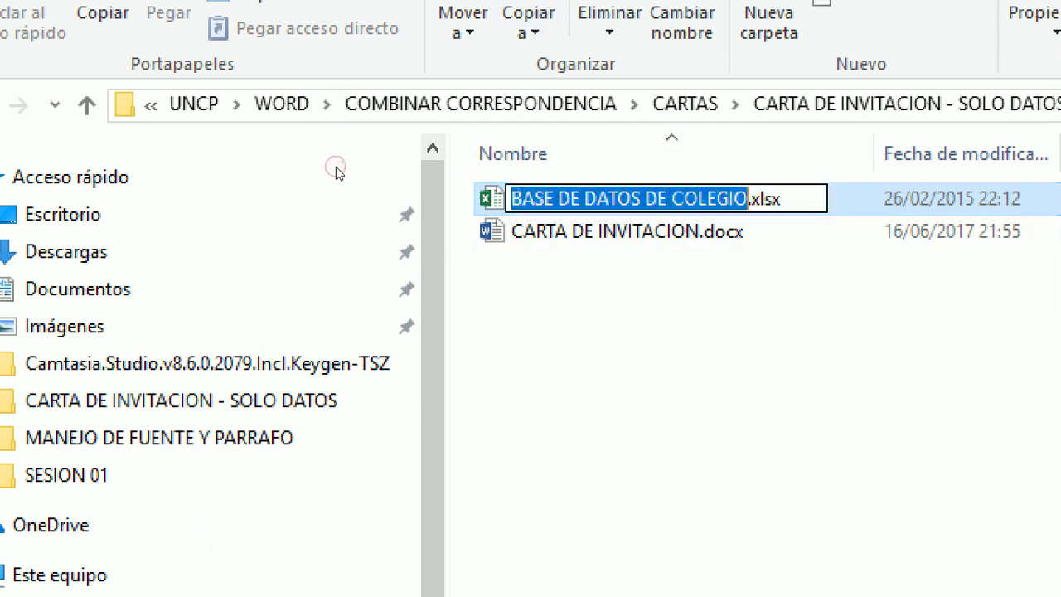
pyautogui.click(335, 167)
pyautogui.press('Return')
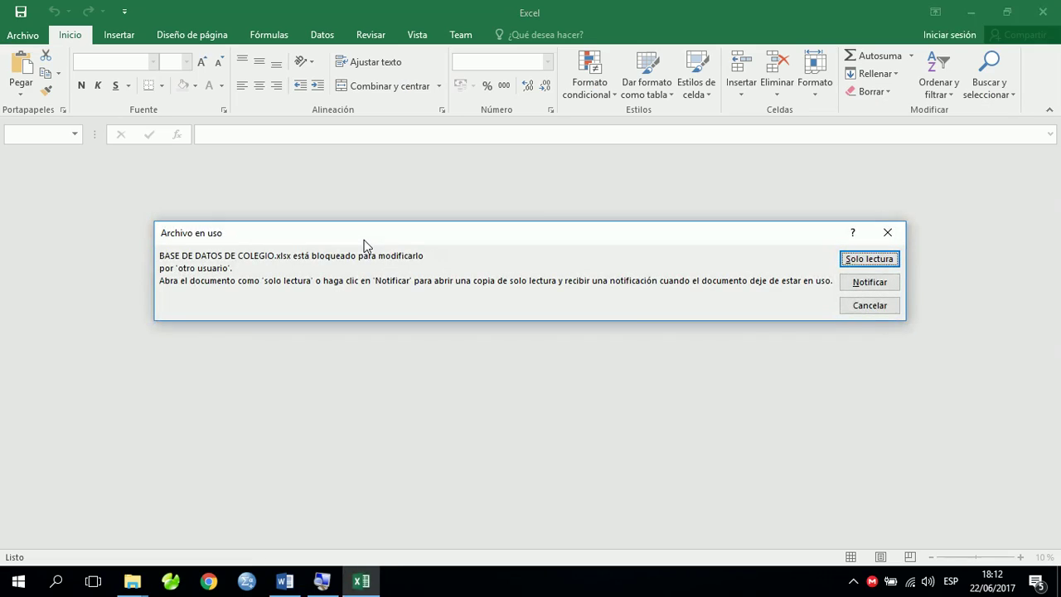
pyautogui.click(864, 259)
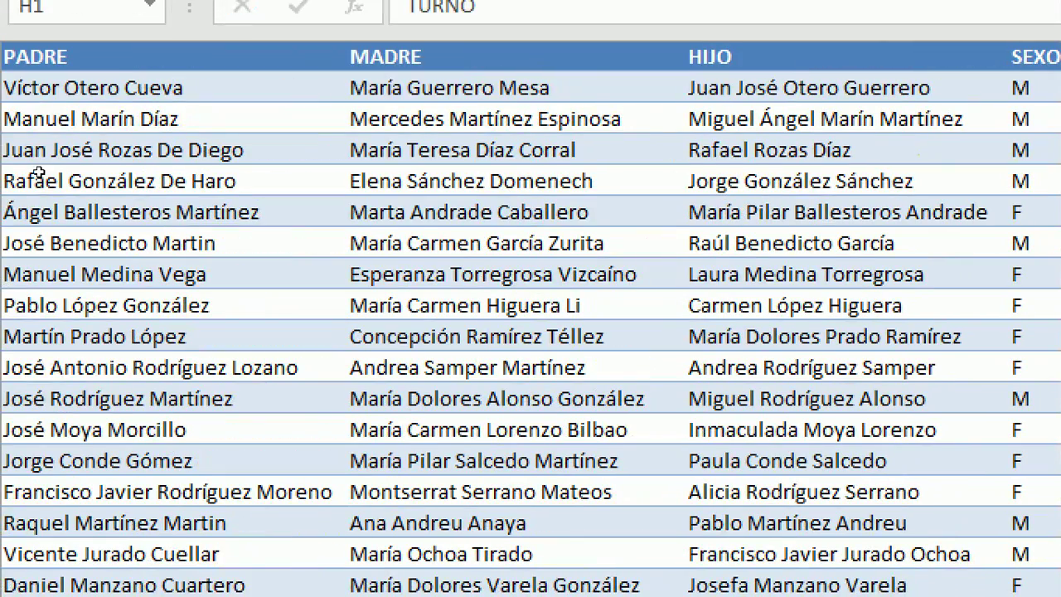
# - Examine the first four student records row by row, from PADRE to ORDEN DE MERITO, and close the workbook
pyautogui.moveTo(39, 174); pyautogui.dragTo(618, 180)
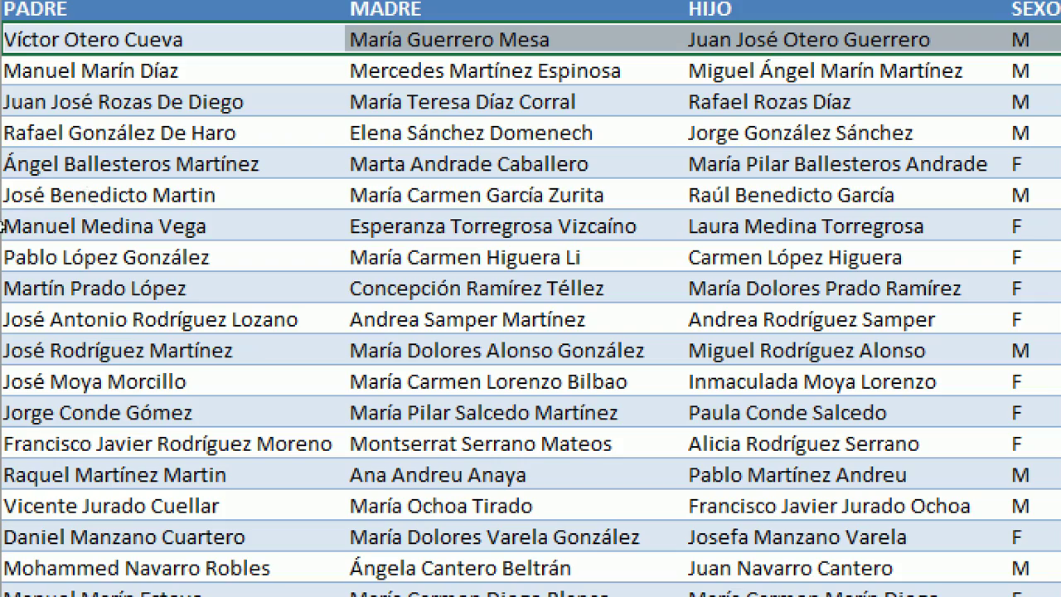
pyautogui.moveTo(47, 190); pyautogui.dragTo(651, 190)
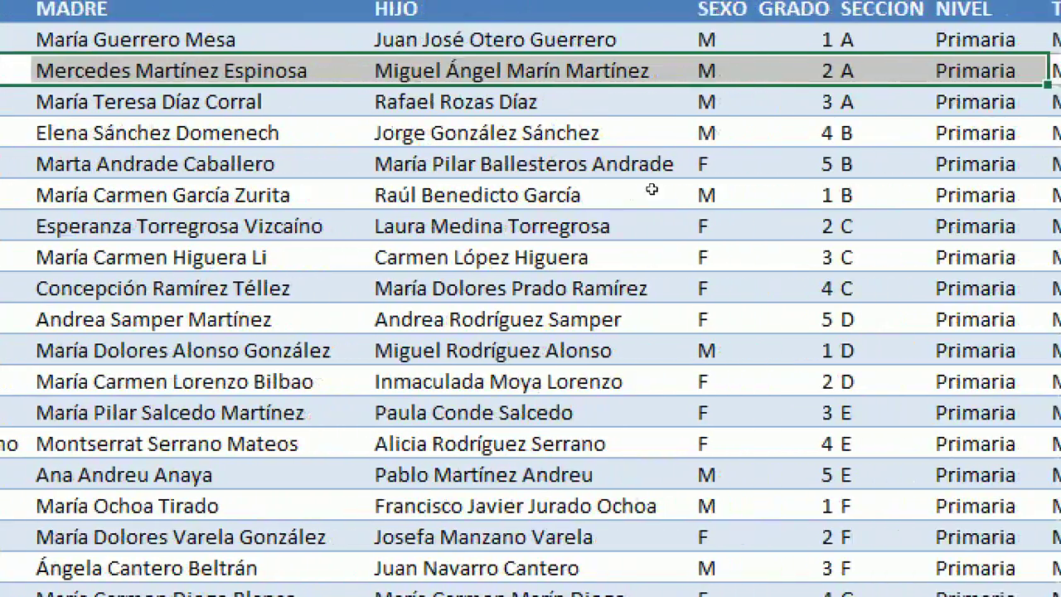
pyautogui.moveTo(43, 203); pyautogui.dragTo(652, 206)
pyautogui.moveTo(70, 222); pyautogui.dragTo(652, 222)
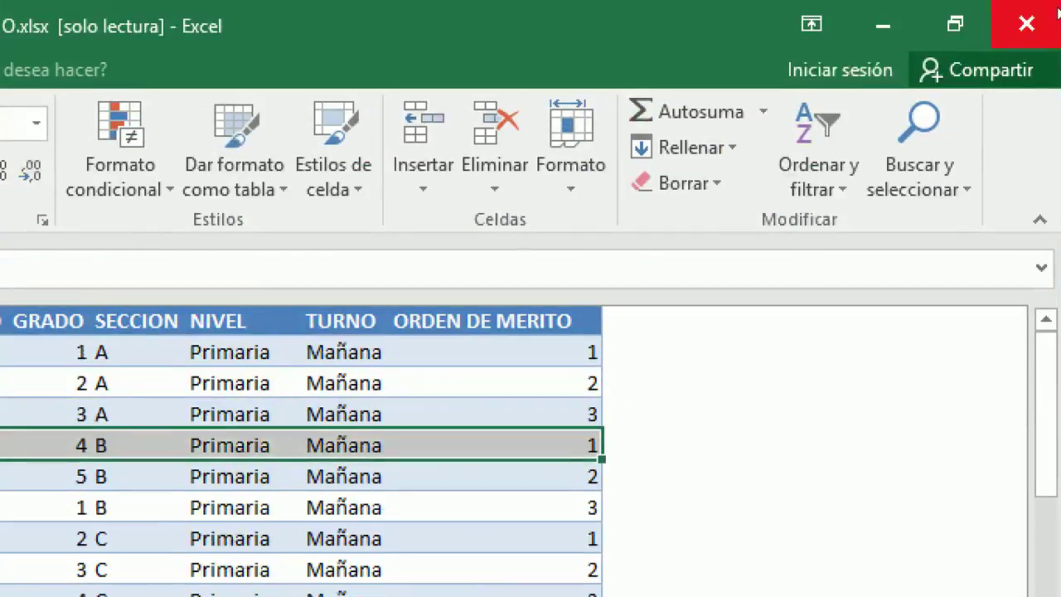
pyautogui.click(1025, 17)
# - Switch back to the invitation letter in Word and merge all records into a new document
pyautogui.click(286, 580)
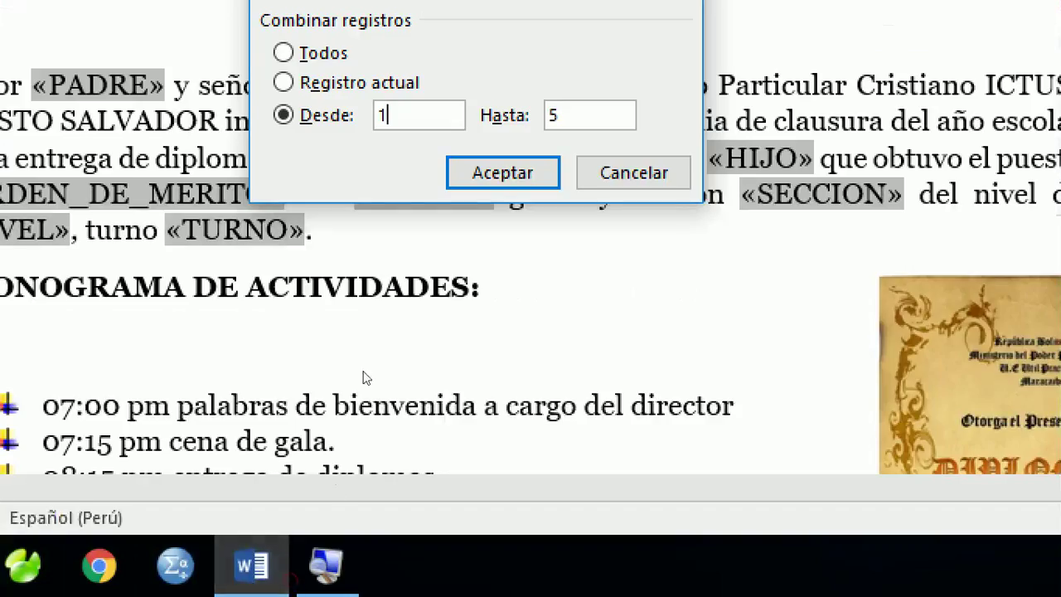
pyautogui.click(307, 280)
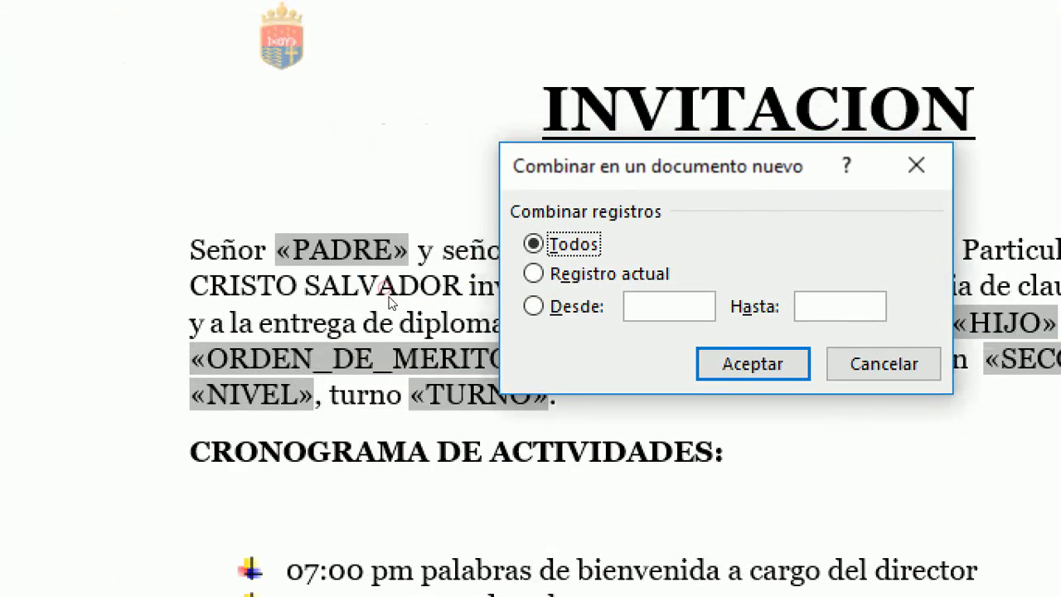
pyautogui.press('Return')
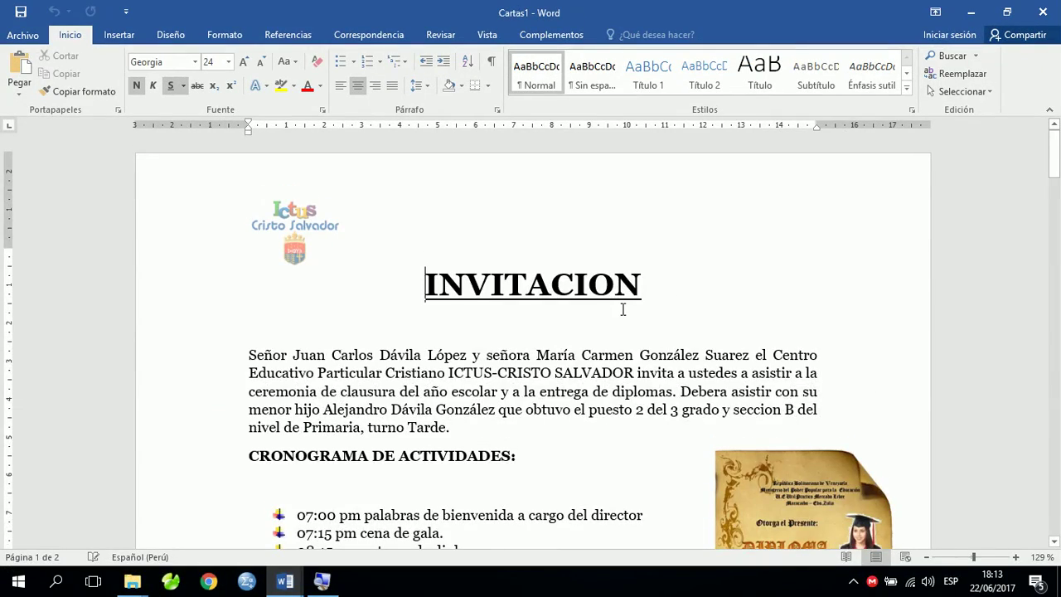
# - Look through the merged letters, checking the parents' names and the "hijo" or "hija" wording in each invitation
pyautogui.scroll(-15, 622, 309)
pyautogui.scroll(-20, 622, 309)
pyautogui.scroll(-12, 622, 309)
pyautogui.scroll(4, 623, 309)
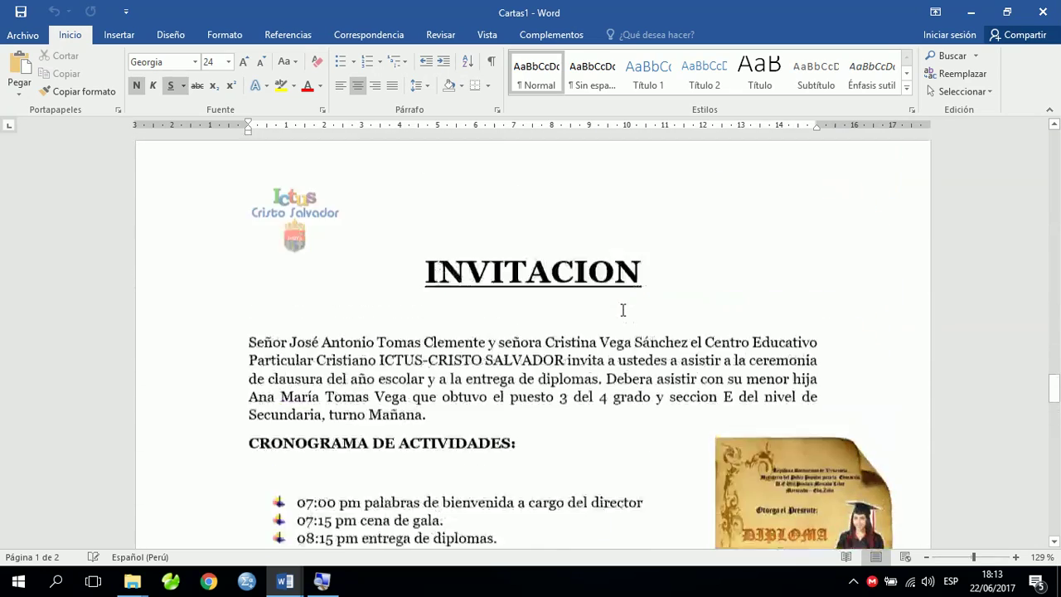
pyautogui.scroll(1, 622, 309)
pyautogui.click(321, 373)
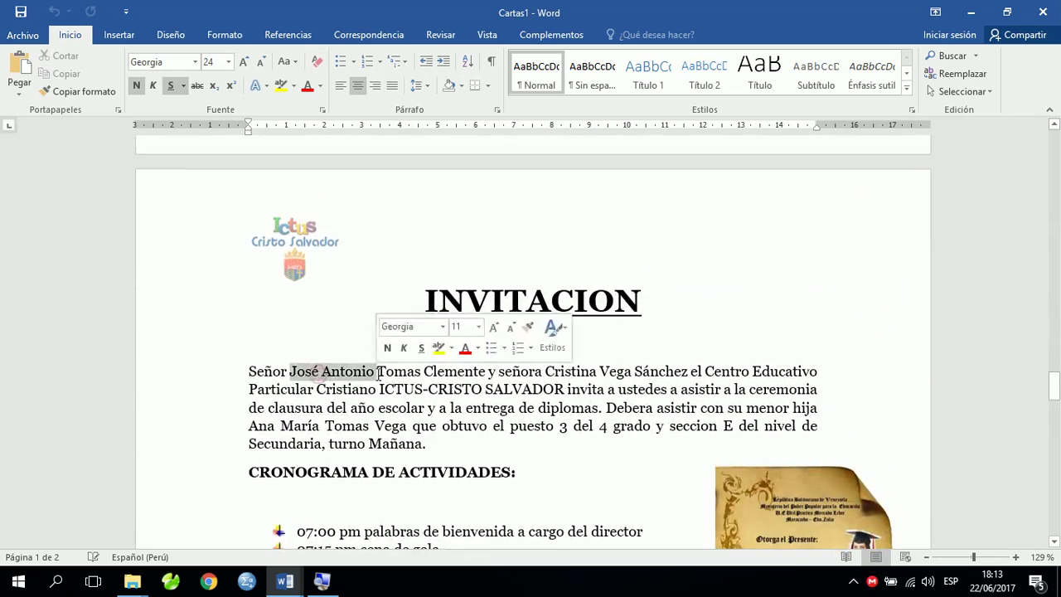
pyautogui.click(636, 408)
pyautogui.scroll(-20, 657, 414)
pyautogui.scroll(-10, 658, 414)
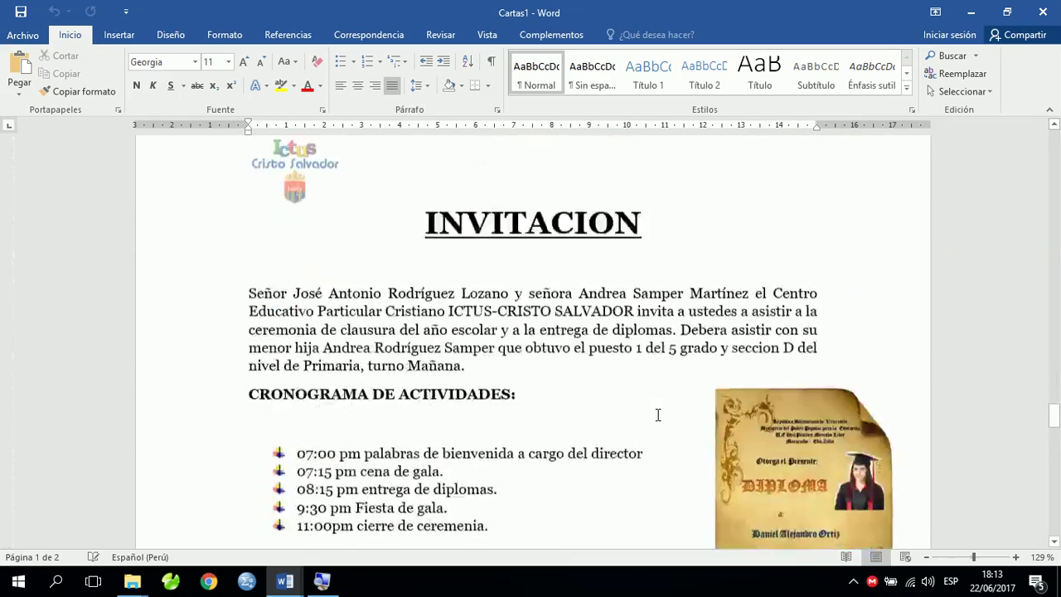
# - Close the merged document Cartas1 without saving it and return to the invitation letter
pyautogui.scroll(15, 657, 415)
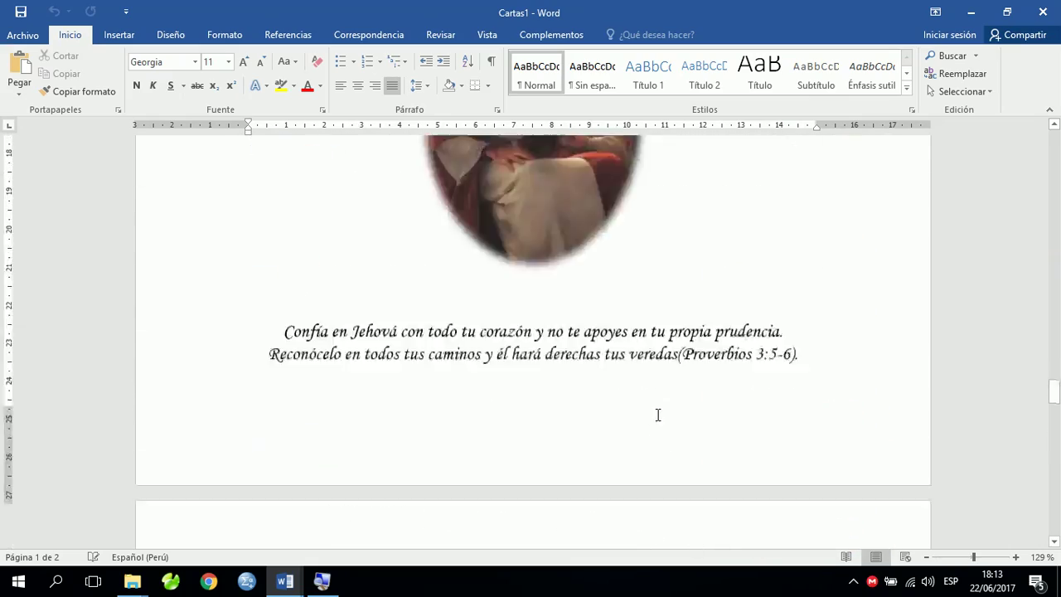
pyautogui.scroll(12, 657, 414)
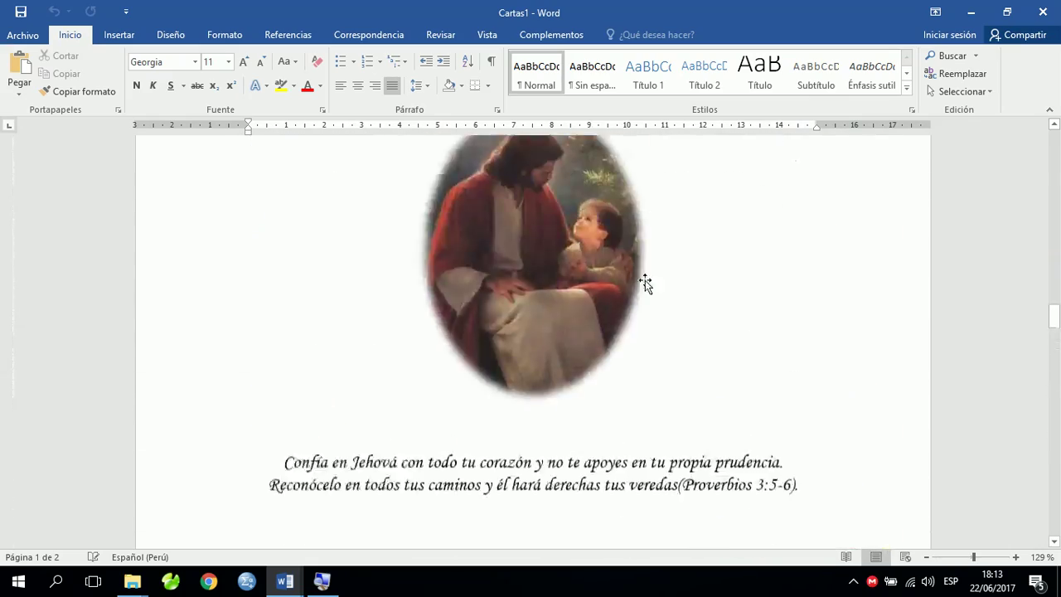
pyautogui.click(1042, 13)
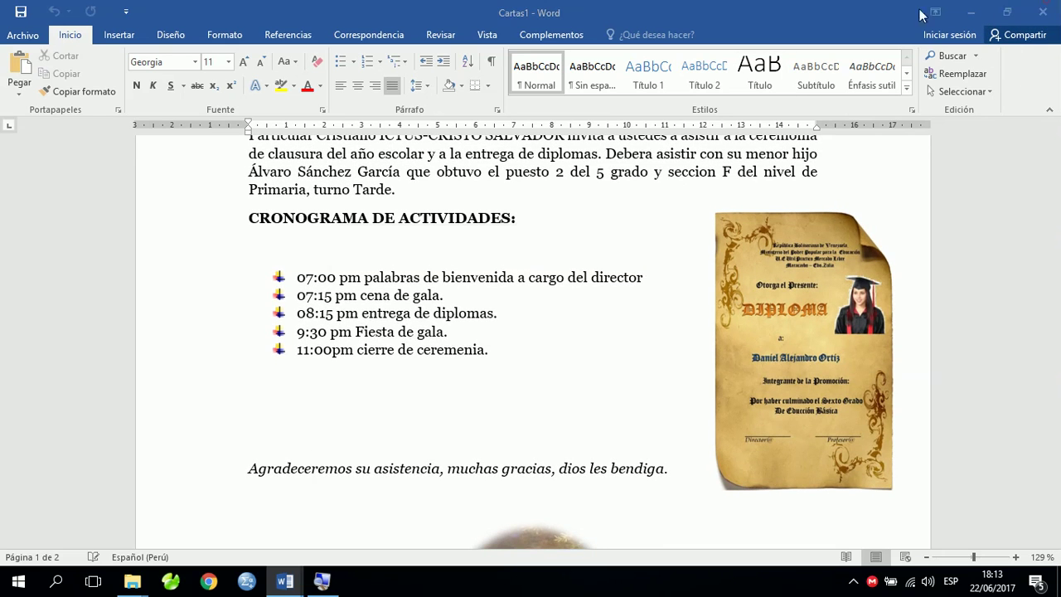
pyautogui.click(530, 319)
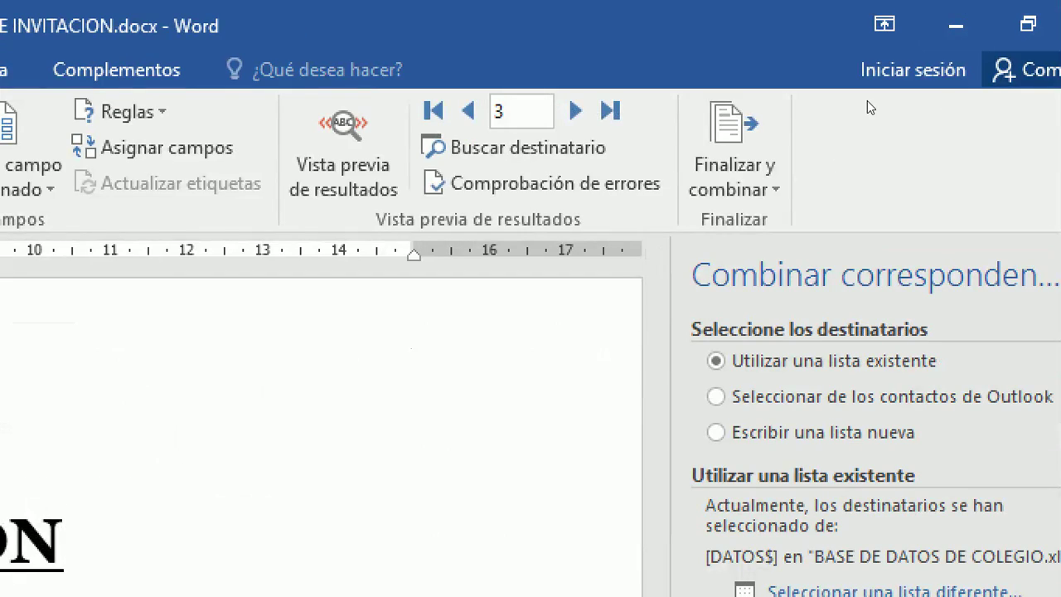
pyautogui.click(859, 75)
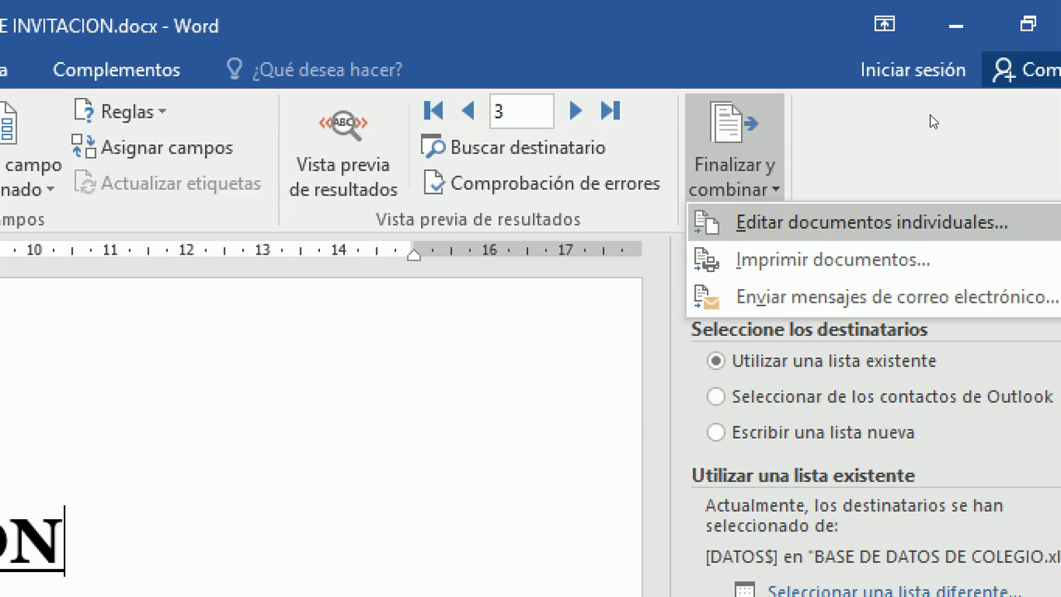
pyautogui.press('Return')
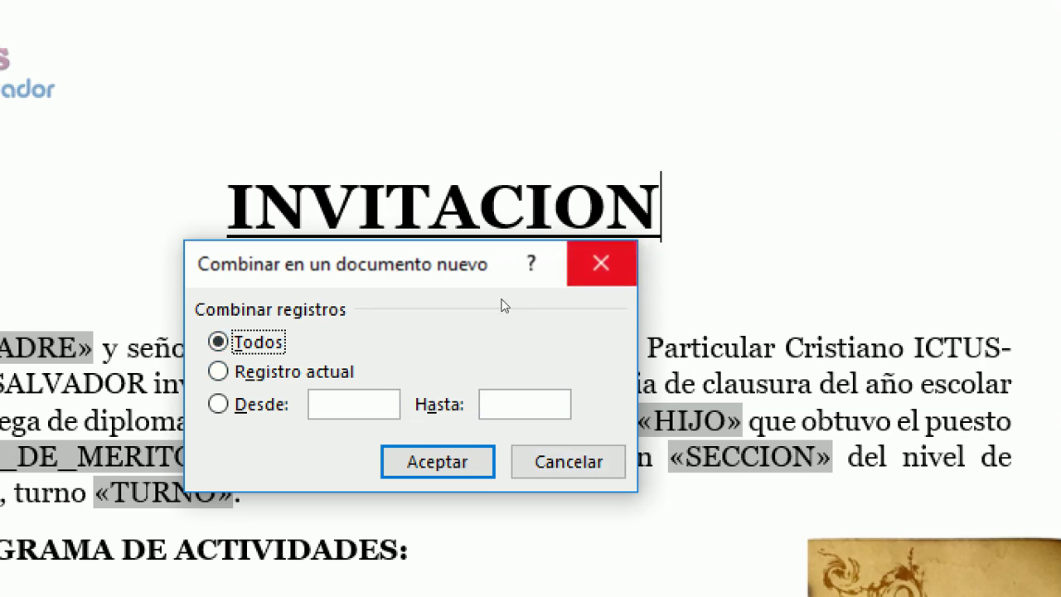
pyautogui.press('Return')
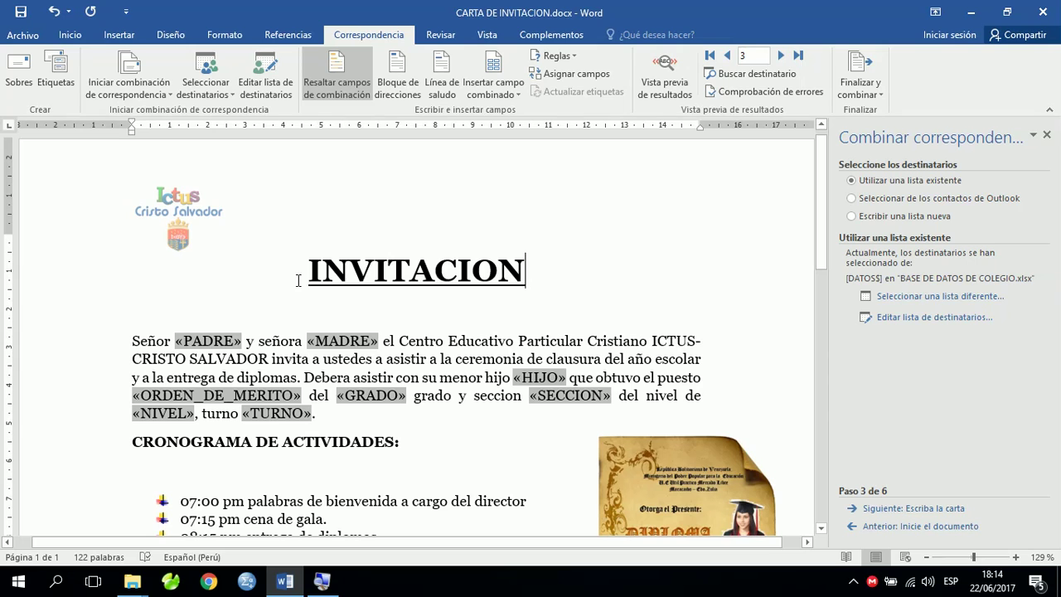
# - Switch to File Explorer and open BASE DE DATOS DE COLEGIO.xlsx in read-only mode
pyautogui.moveTo(132, 580)
pyautogui.click(253, 505)
pyautogui.click(341, 208)
pyautogui.click(343, 170)
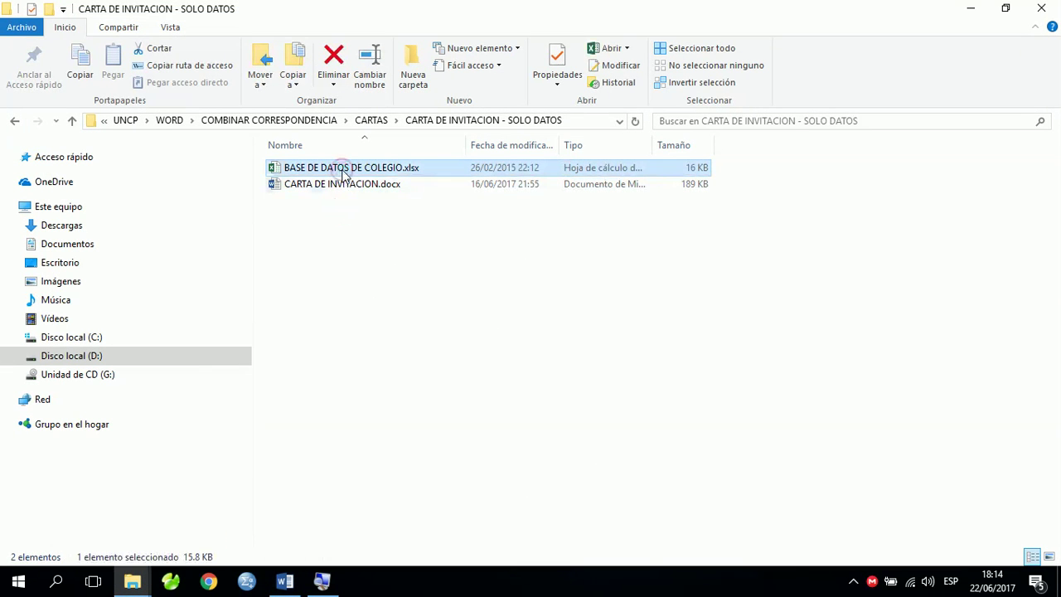
pyautogui.doubleClick(342, 170)
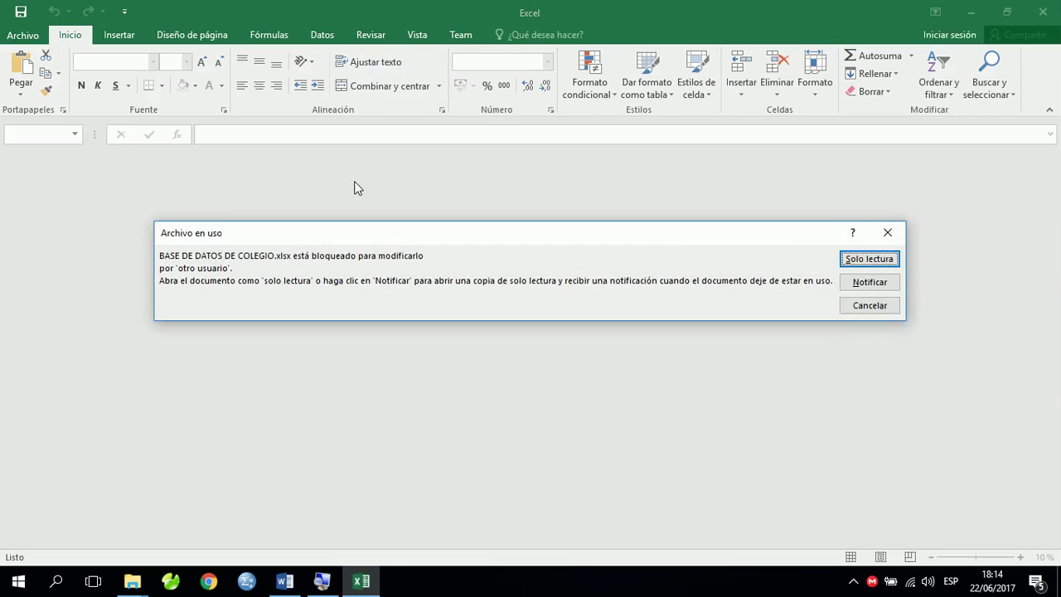
pyautogui.click(853, 258)
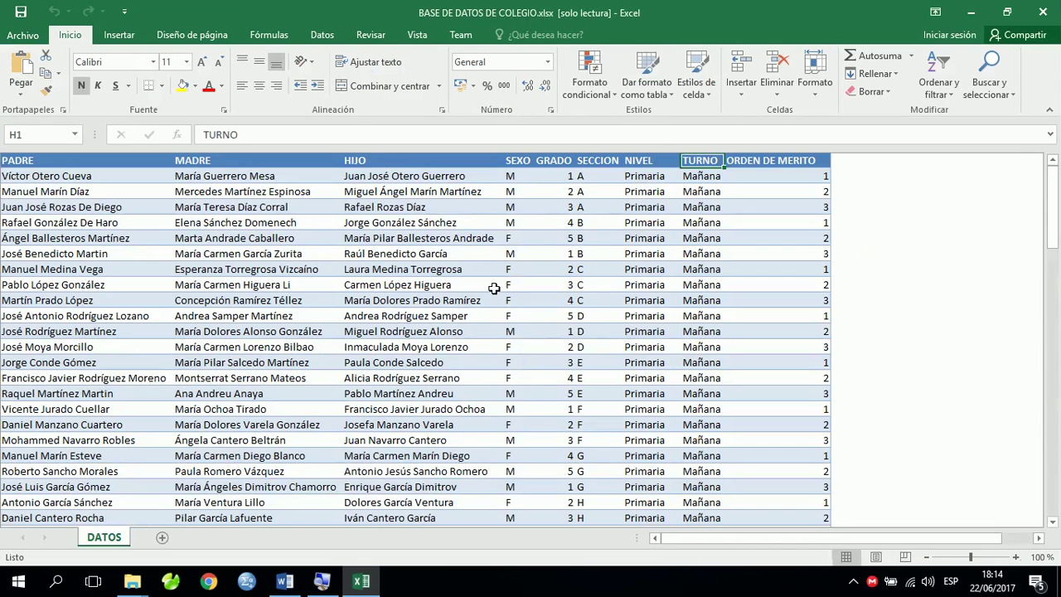
# - Check the GRADO values of the second and third student records, close the workbook and switch back to the invitation letter in Word
pyautogui.click(562, 192)
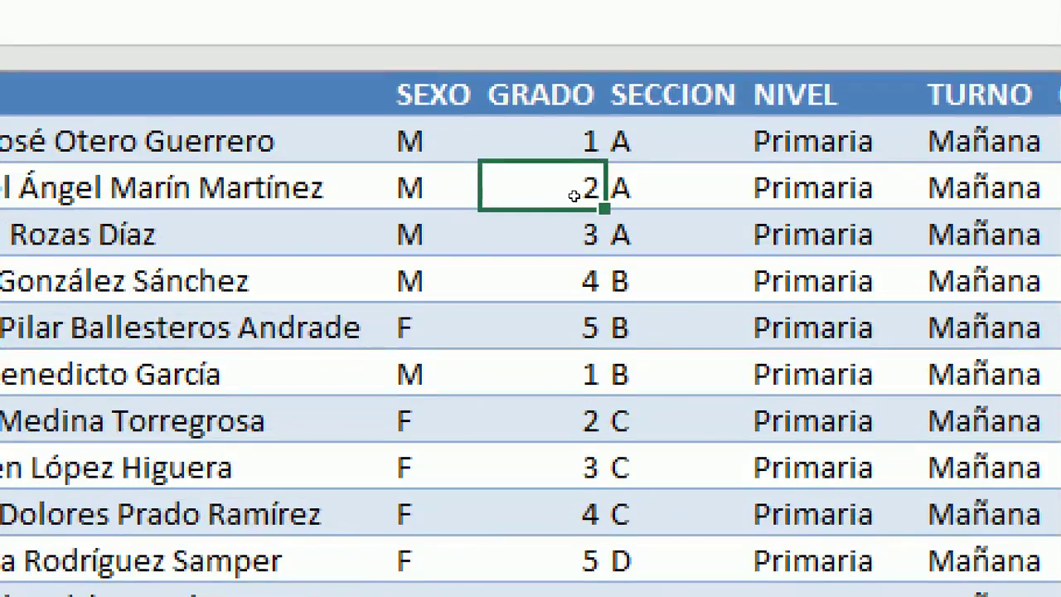
pyautogui.press('Down')
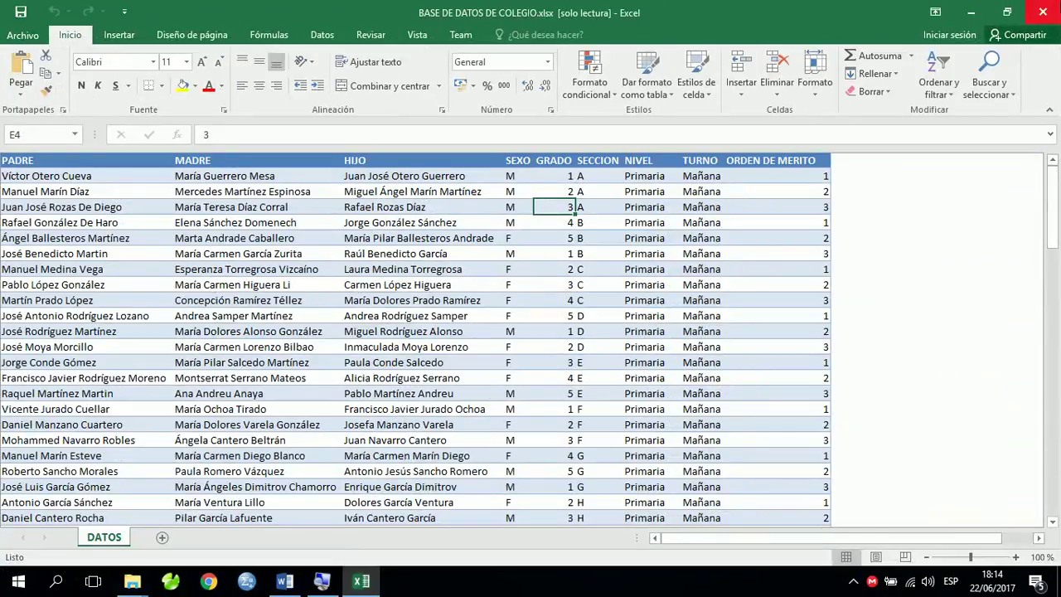
pyautogui.click(1042, 11)
pyautogui.click(422, 291)
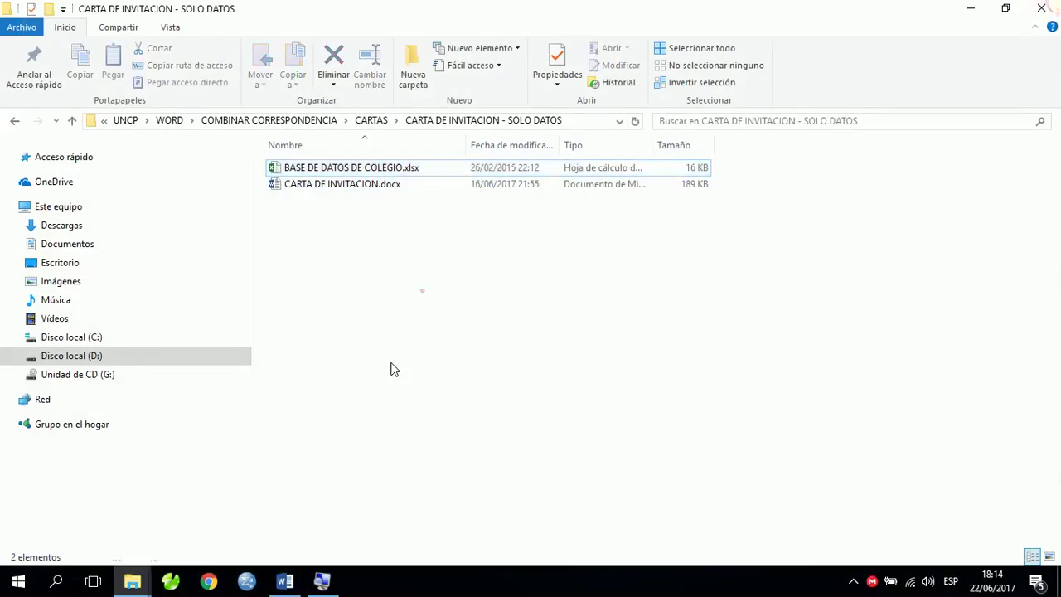
pyautogui.click(285, 582)
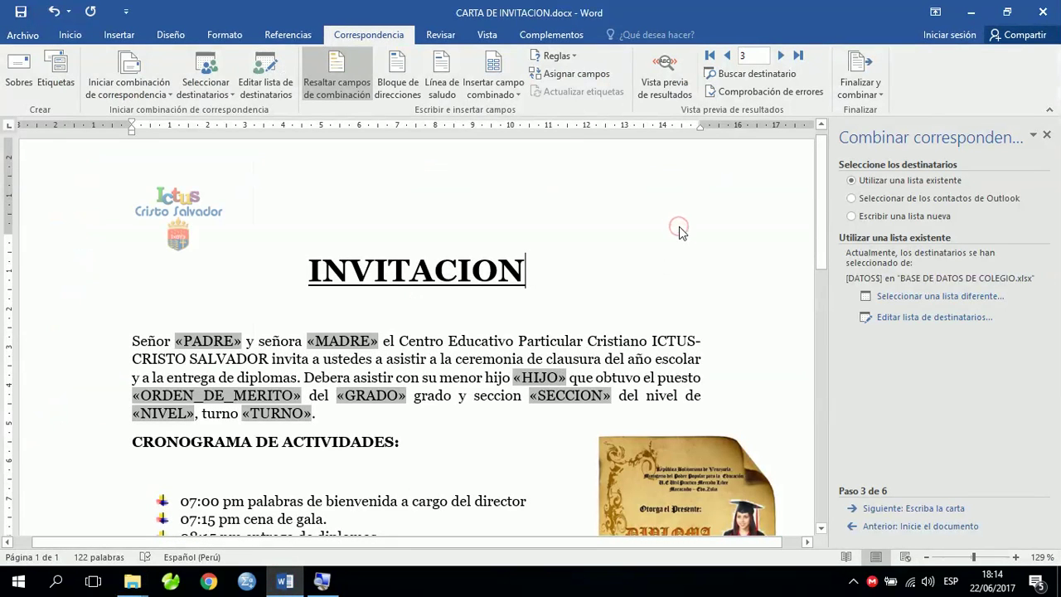